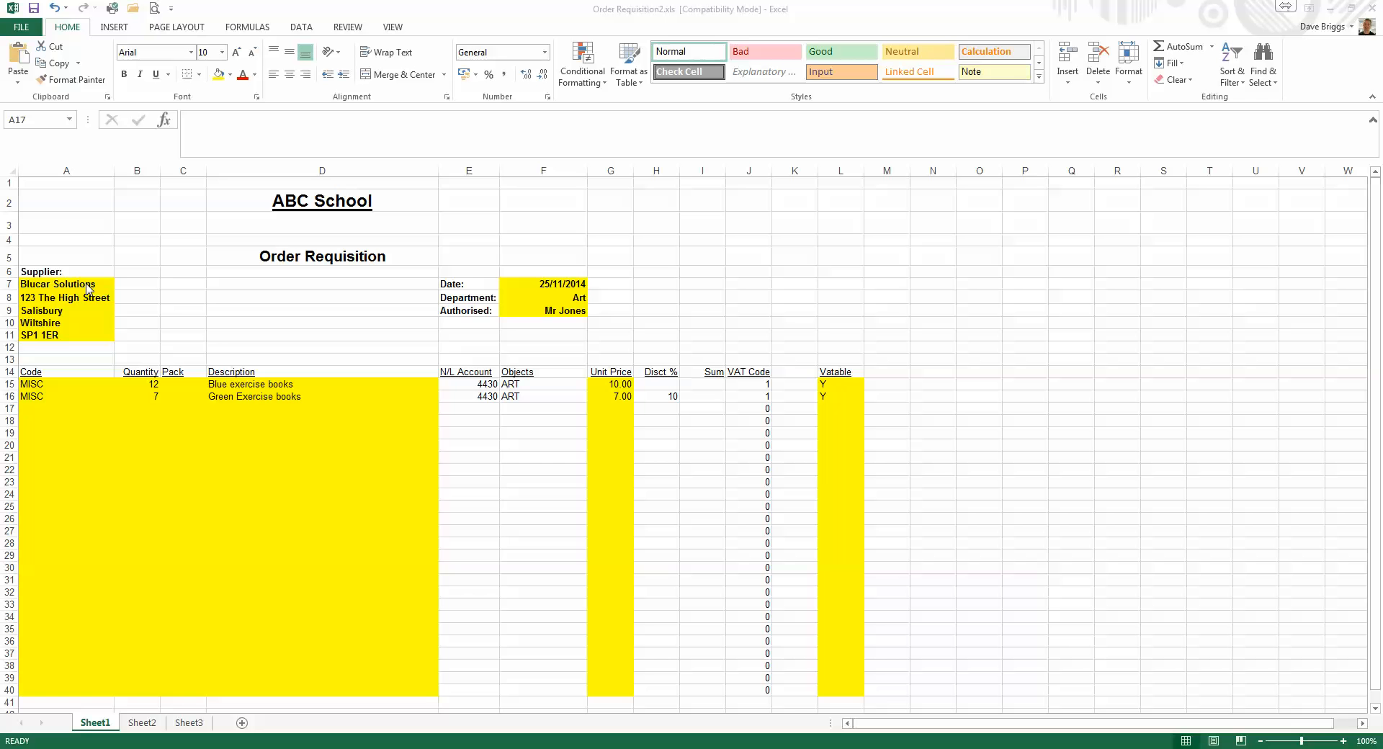
Step: Set the requisition's supplier name in A7 to Pearson Education
{"action": "left_click", "coordinate": [84, 285]}
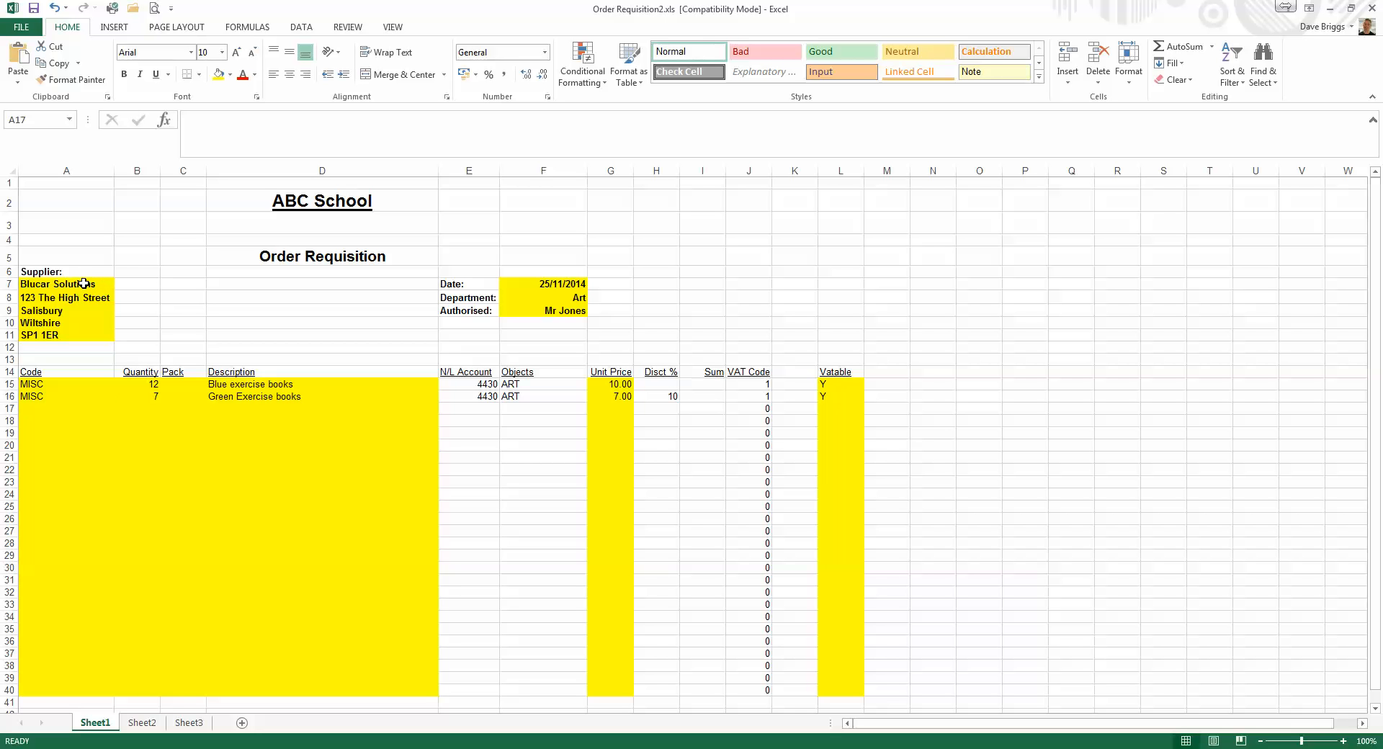
{"action": "left_click", "coordinate": [83, 284]}
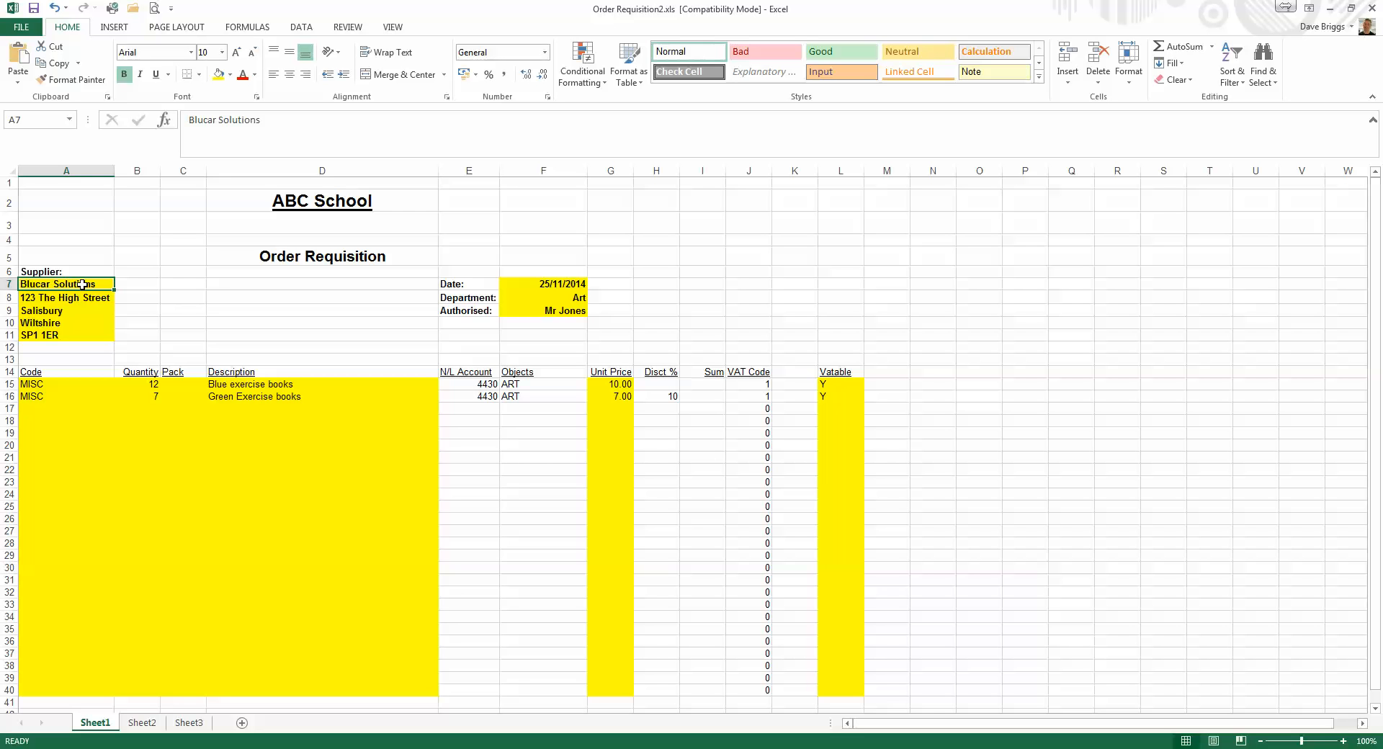
{"action": "type", "text": "Pearson Education"}
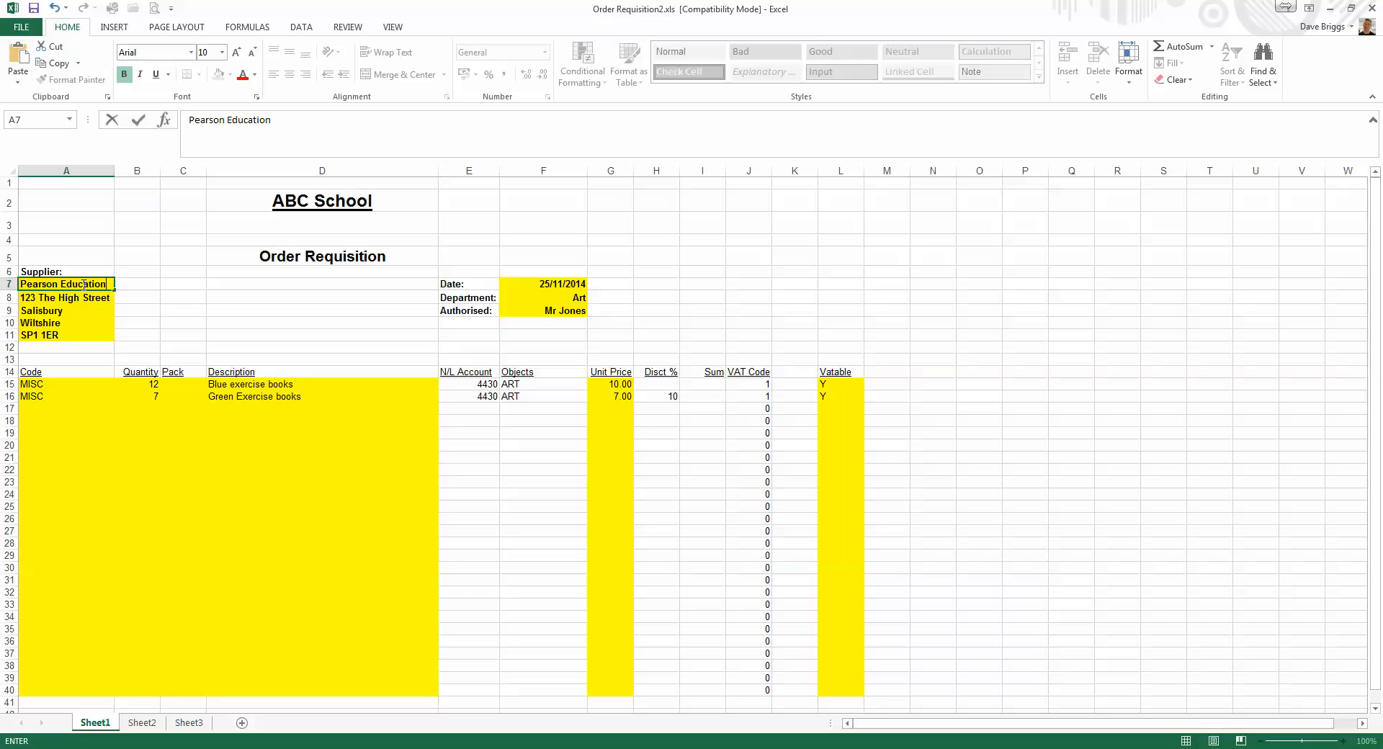
{"action": "key", "text": "Return"}
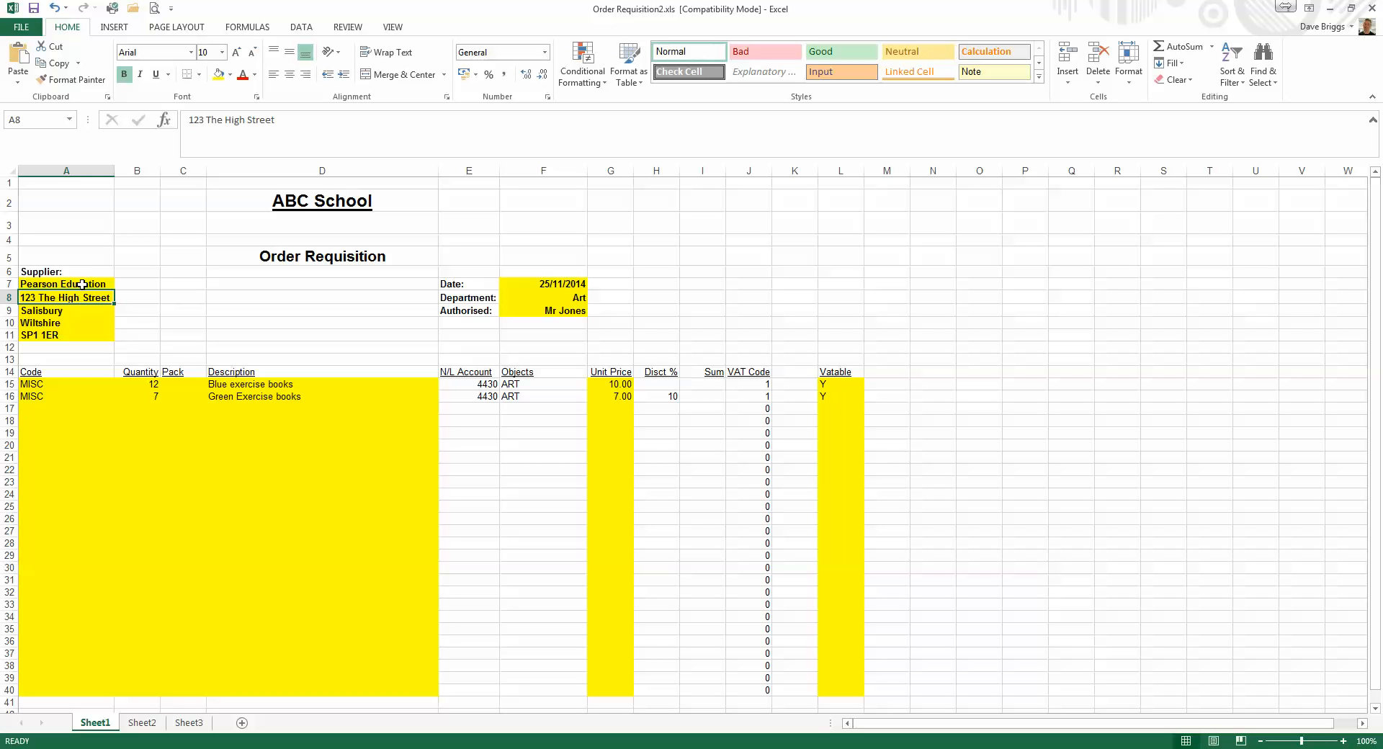
Step: Set the requisition date to 26/01/15 and choose Art as the department
{"action": "left_click", "coordinate": [562, 284]}
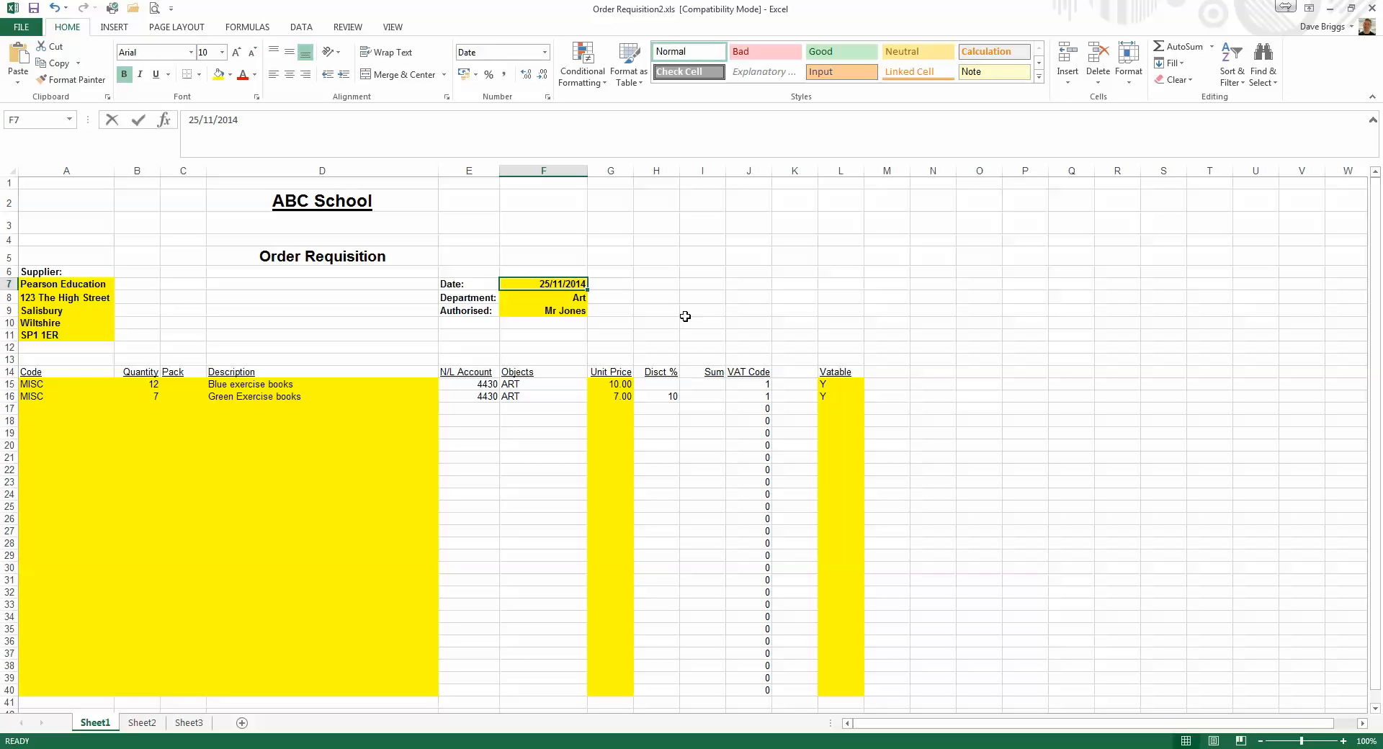
{"action": "type", "text": "26/01/15"}
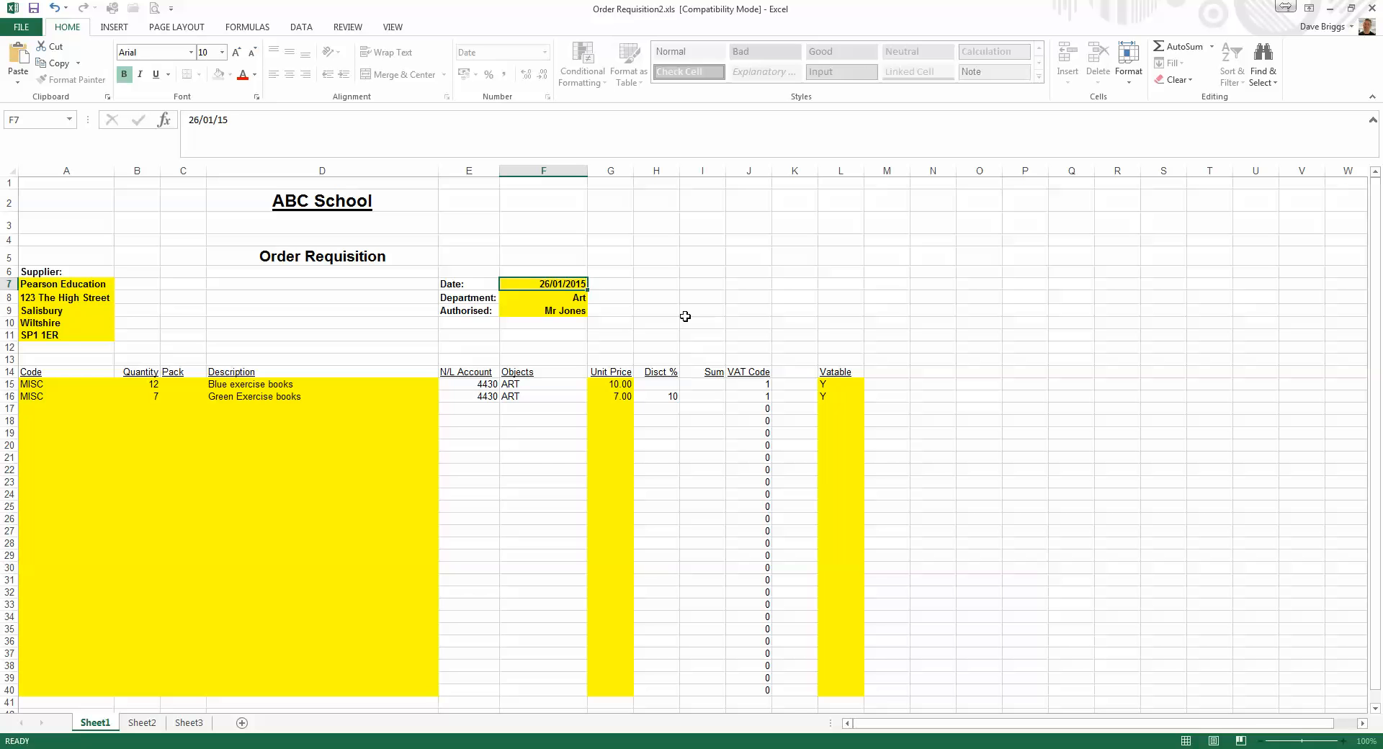
{"action": "key", "text": "Return"}
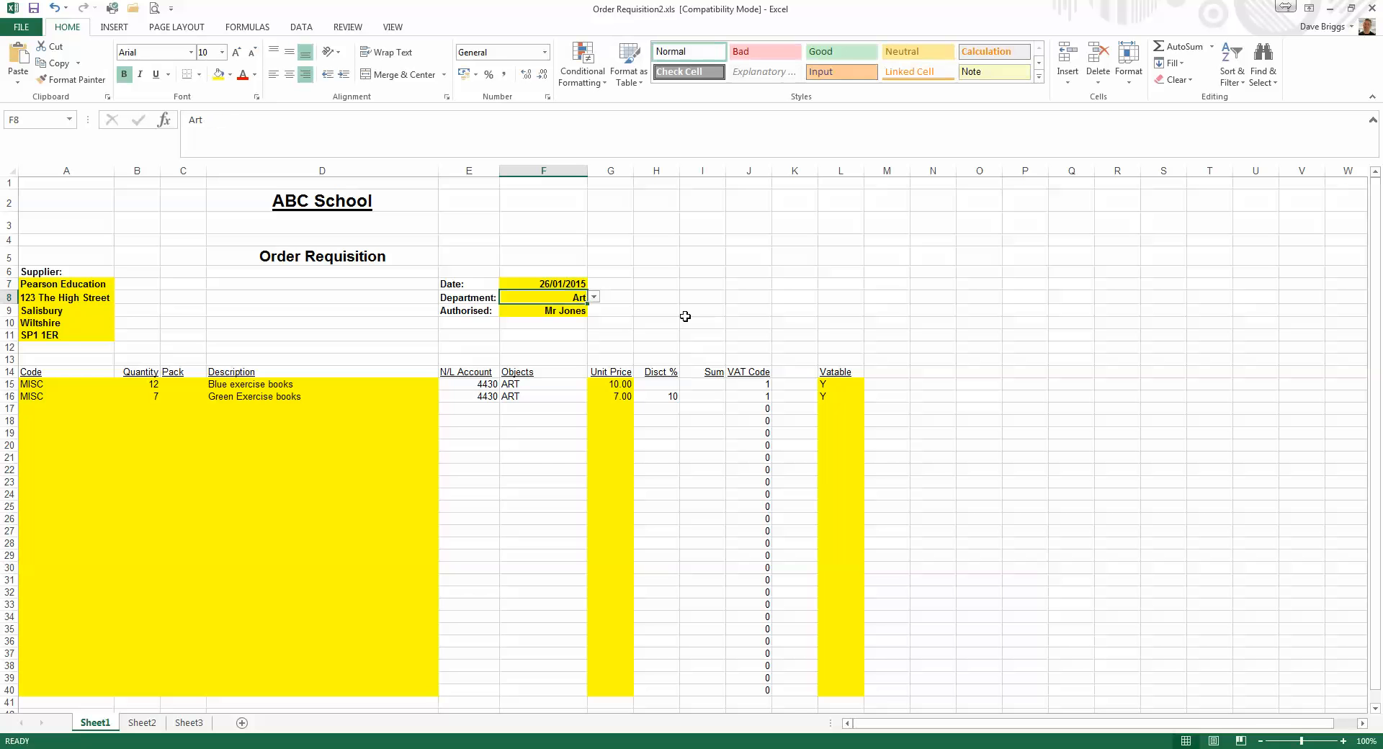
{"action": "left_click", "coordinate": [594, 298]}
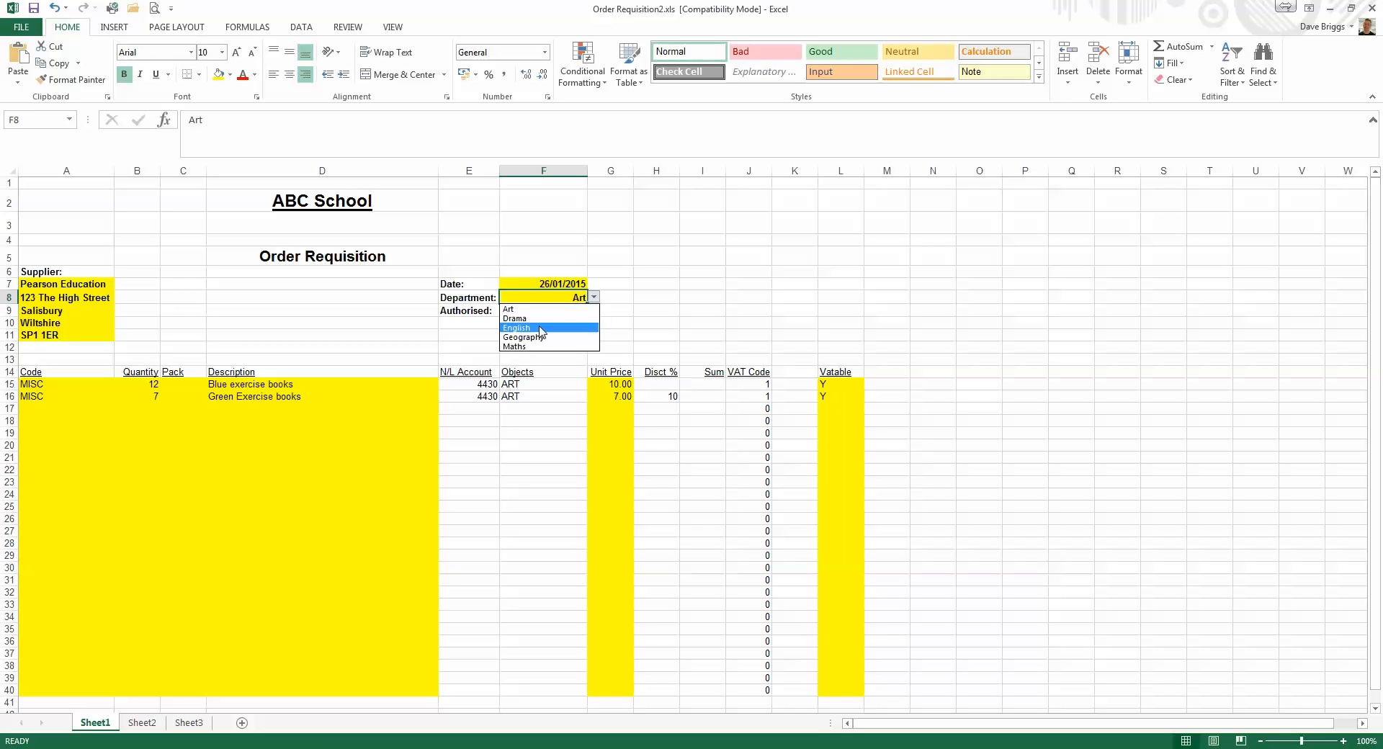
{"action": "left_click", "coordinate": [528, 310]}
Step: Choose the second person in the Authorised list as the requisition's authoriser
{"action": "left_click", "coordinate": [558, 315]}
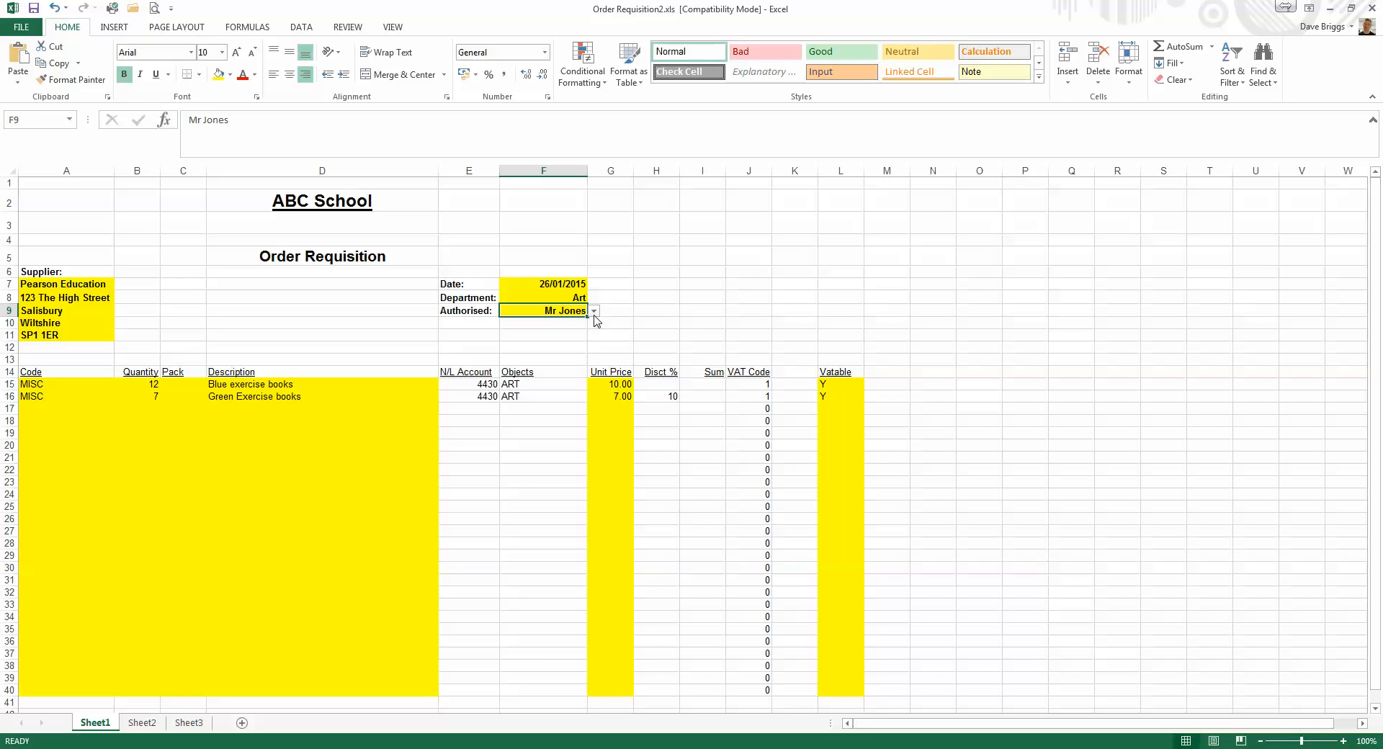
{"action": "left_click", "coordinate": [595, 313]}
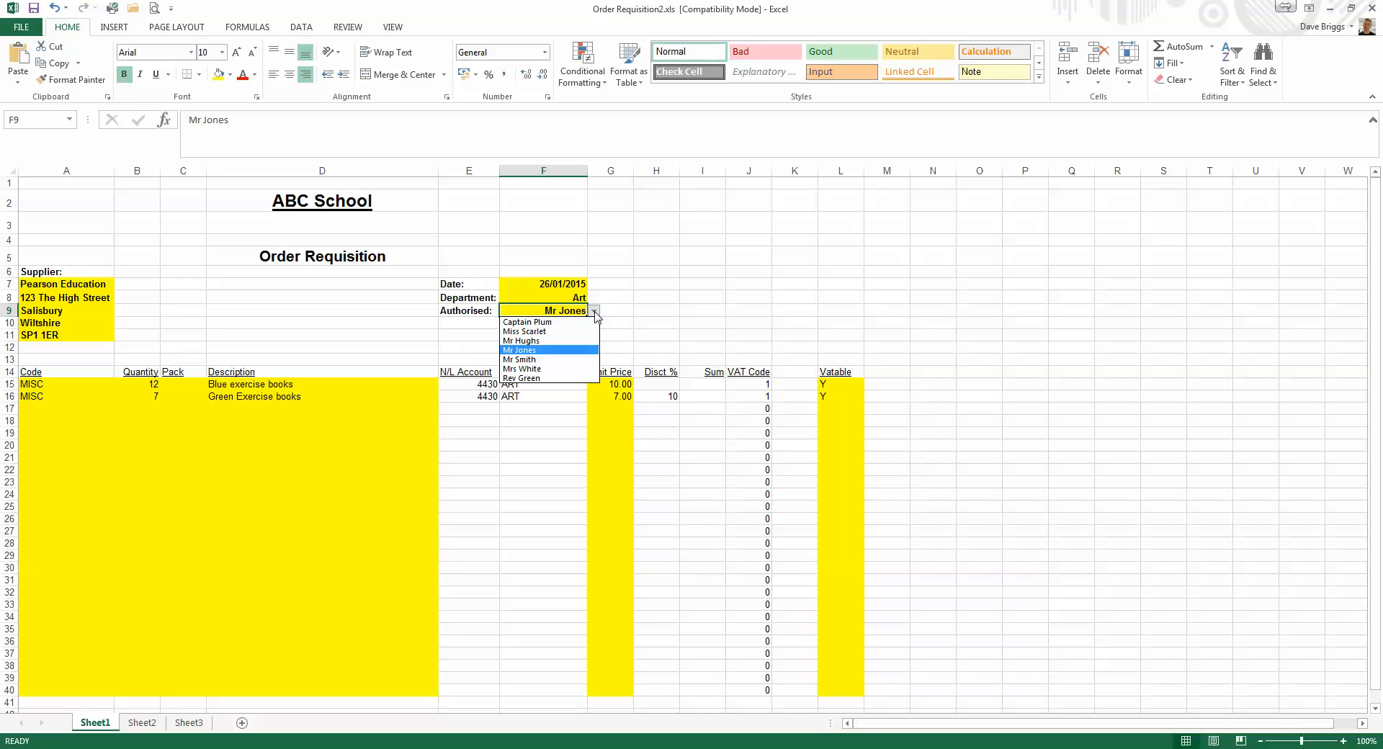
{"action": "left_click", "coordinate": [540, 332]}
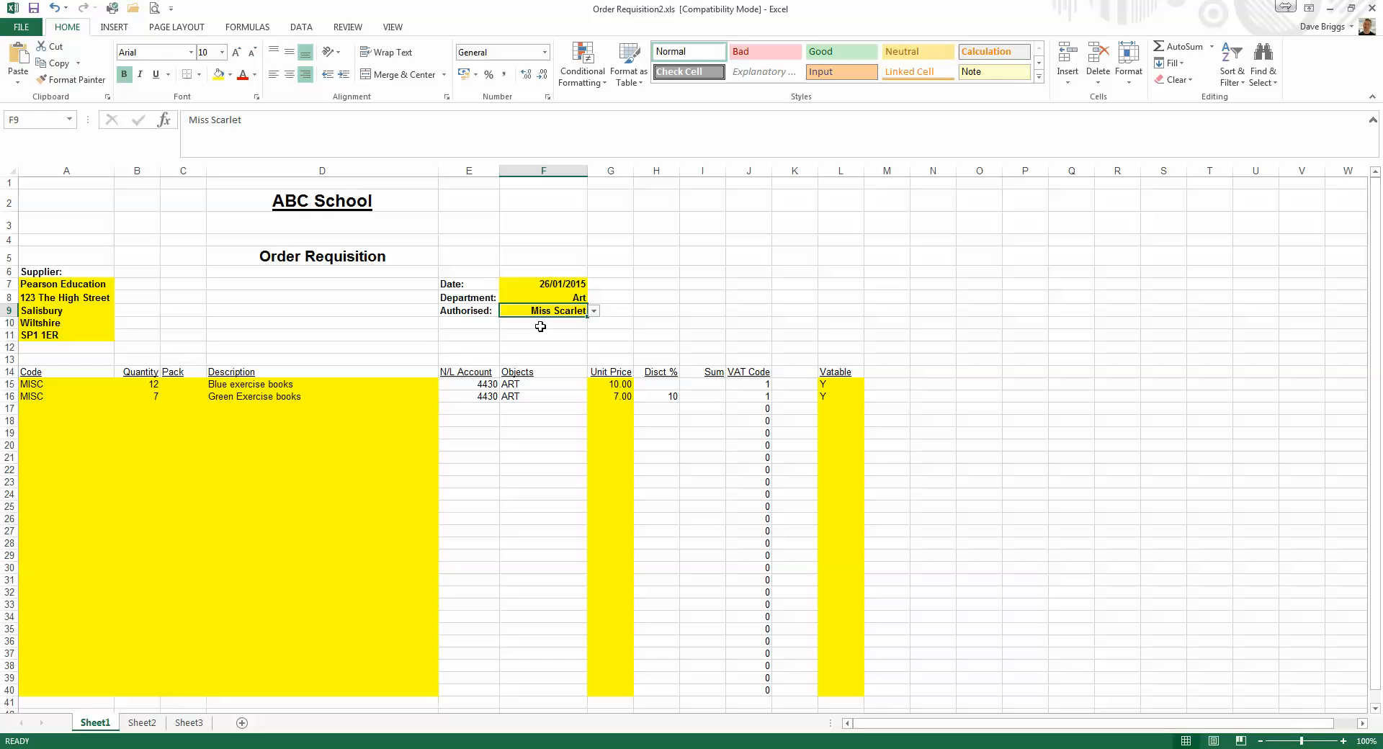
Step: Add an order line in row 17 with code MISC, quantity 10 and description 2015 Year Calendar
{"action": "left_click", "coordinate": [47, 410]}
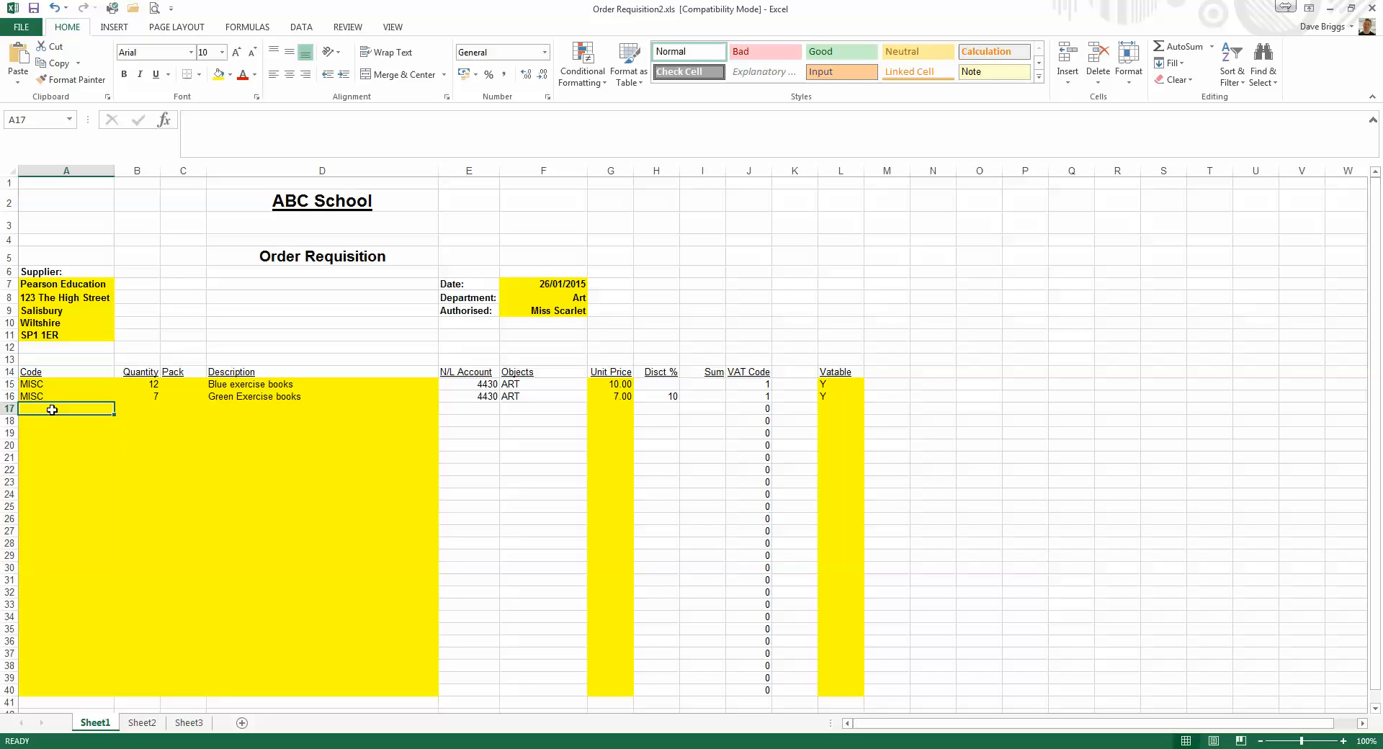
{"action": "type", "text": "MISC"}
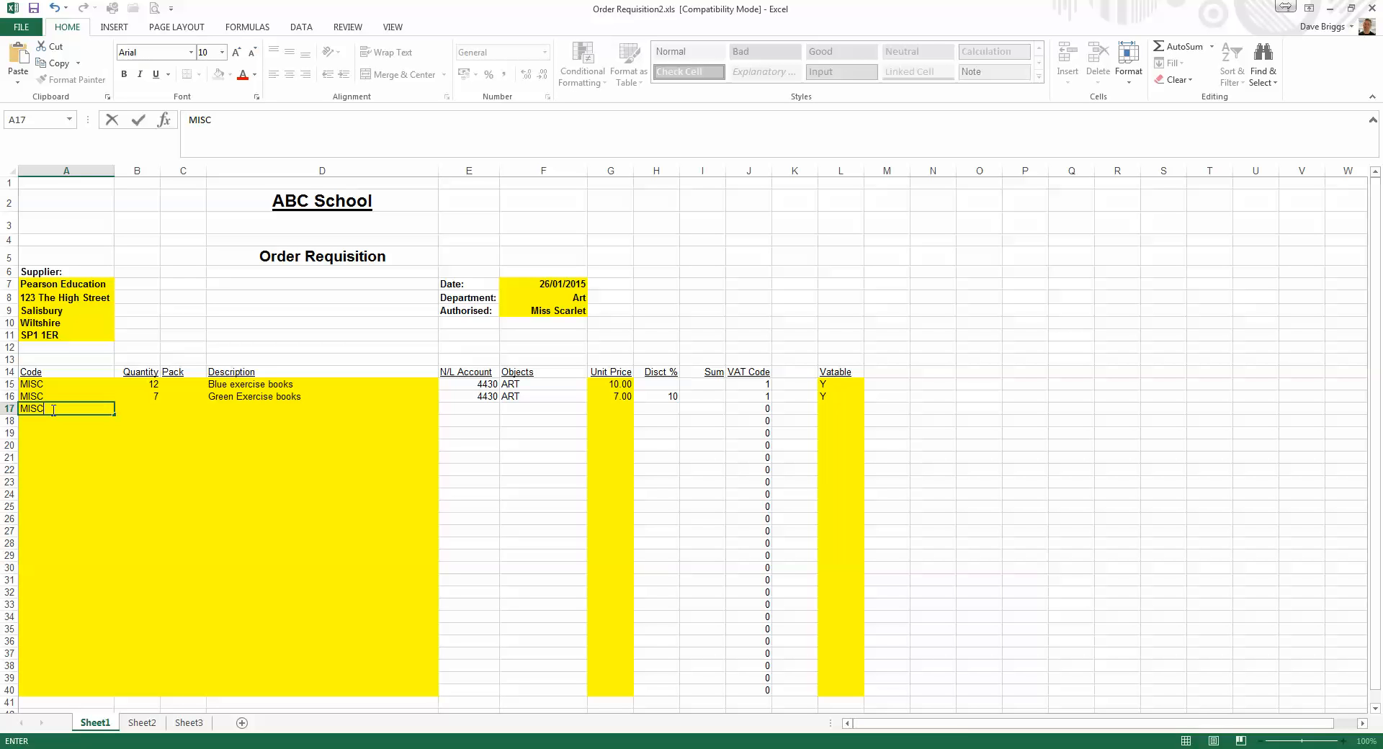
{"action": "key", "text": "Tab"}
{"action": "type", "text": "10"}
{"action": "key", "text": "Tab"}
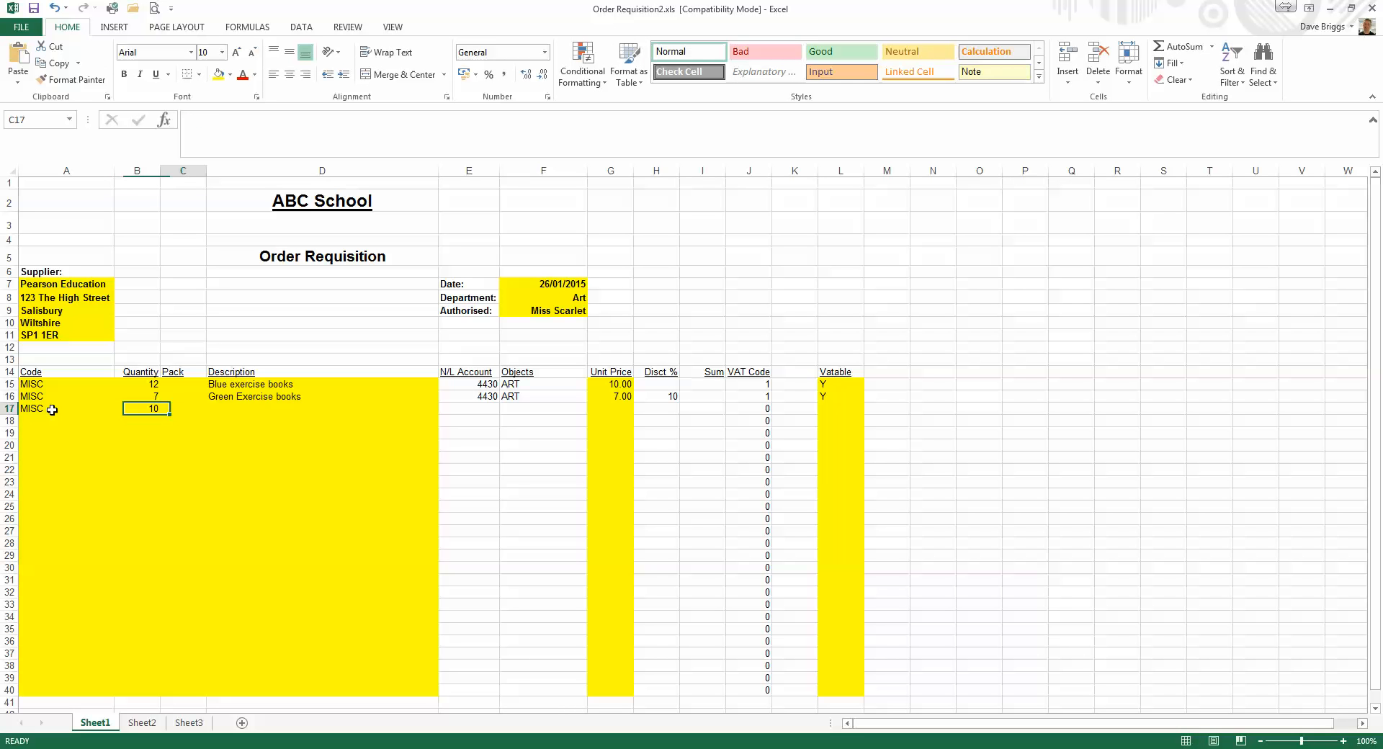
{"action": "key", "text": "Tab"}
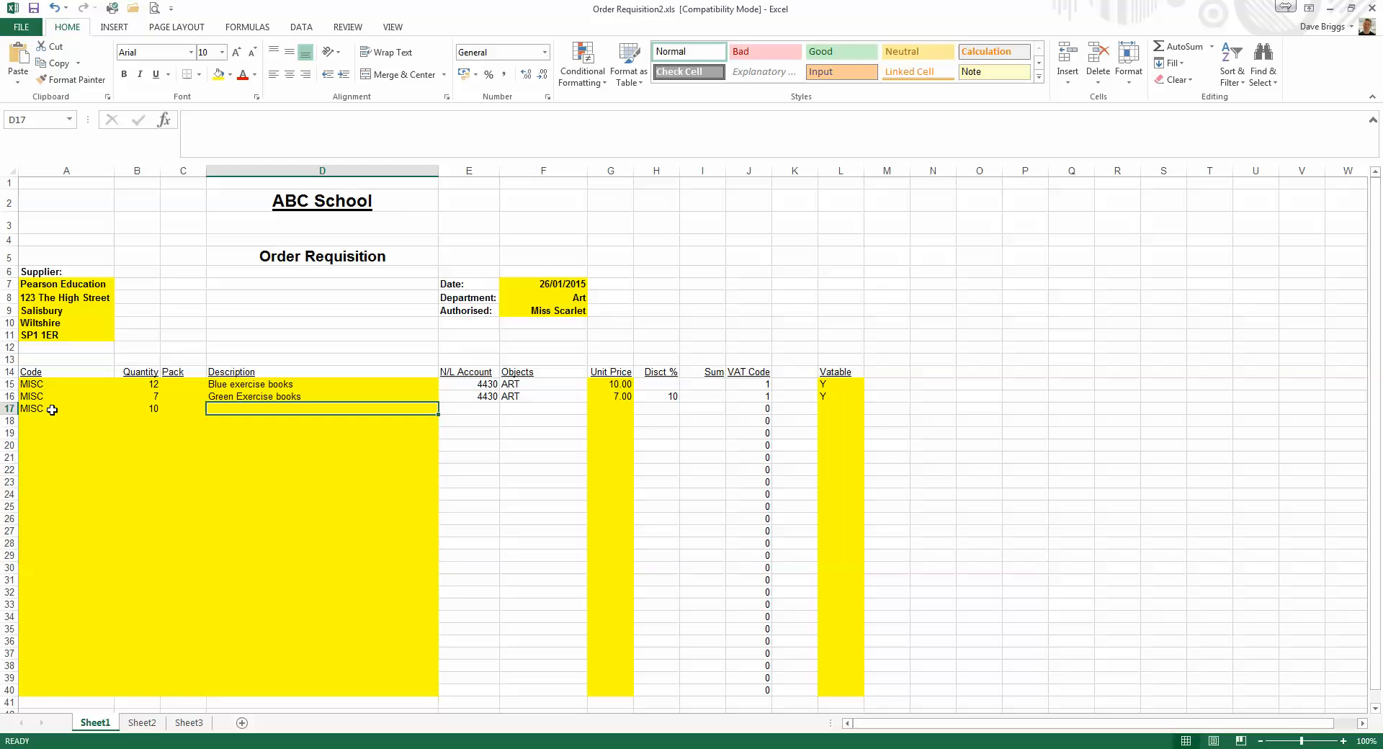
{"action": "type", "text": "2015"}
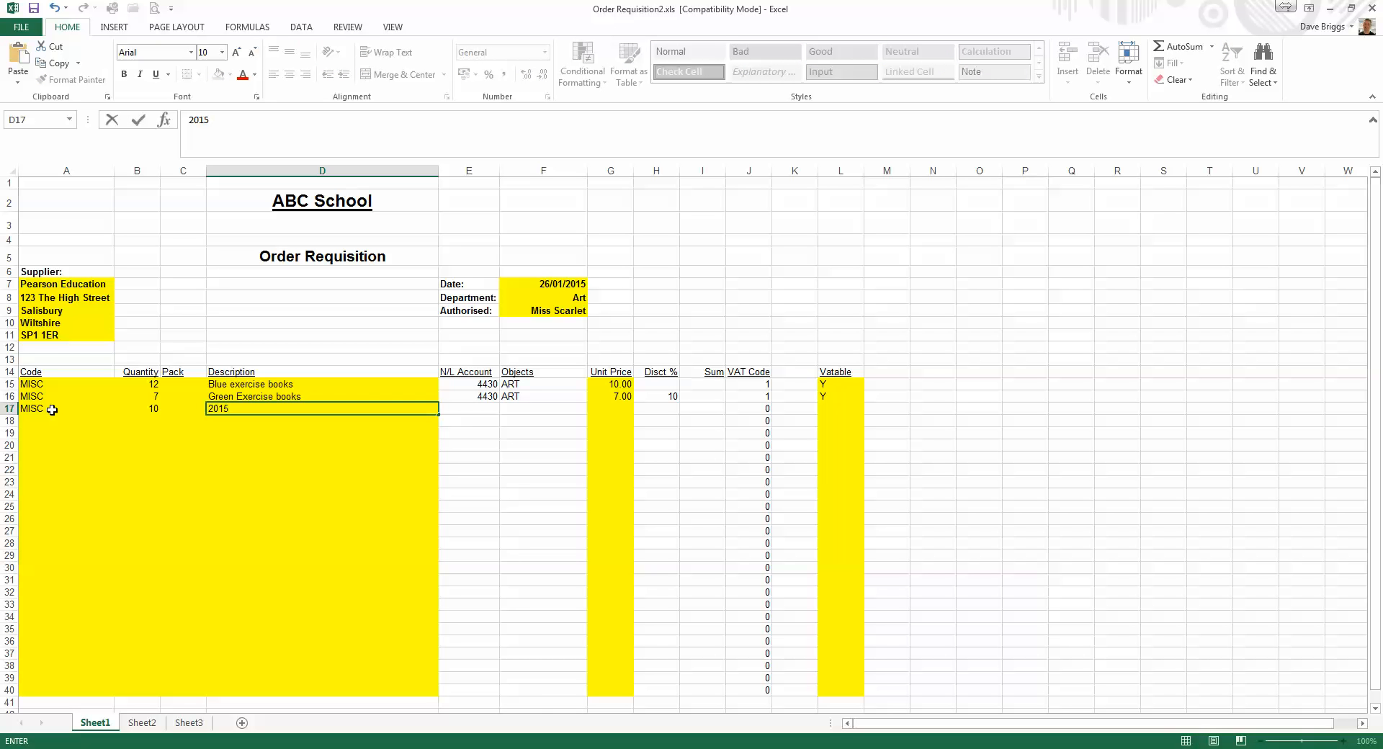
{"action": "type", "text": " Year Calenda"}
{"action": "key", "text": "Tab"}
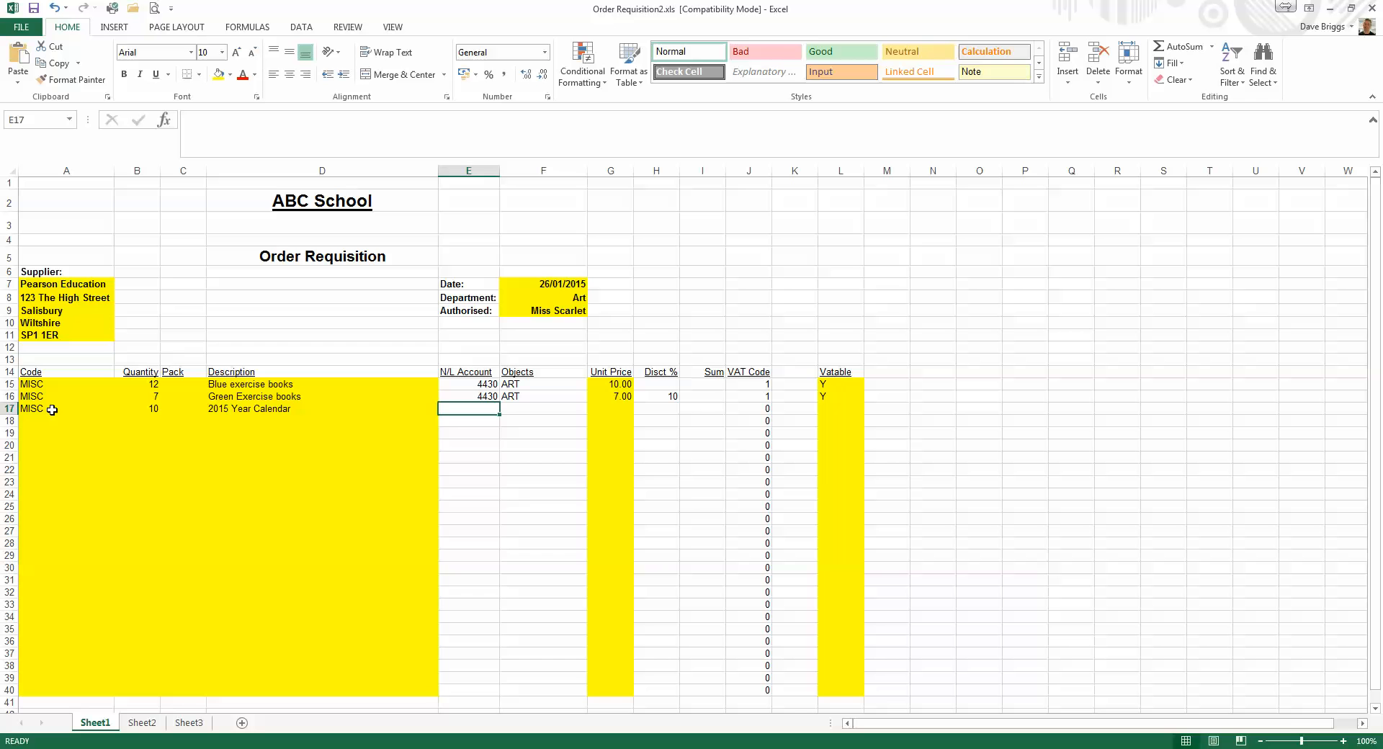
Step: Enter a unit price of 4.50 for the calendar line in row 17
{"action": "key", "text": "Right"}
{"action": "key", "text": "Right"}
{"action": "key", "text": "Left"}
{"action": "key", "text": "Left"}
{"action": "key", "text": "Right"}
{"action": "key", "text": "Right"}
{"action": "key", "text": "Right"}
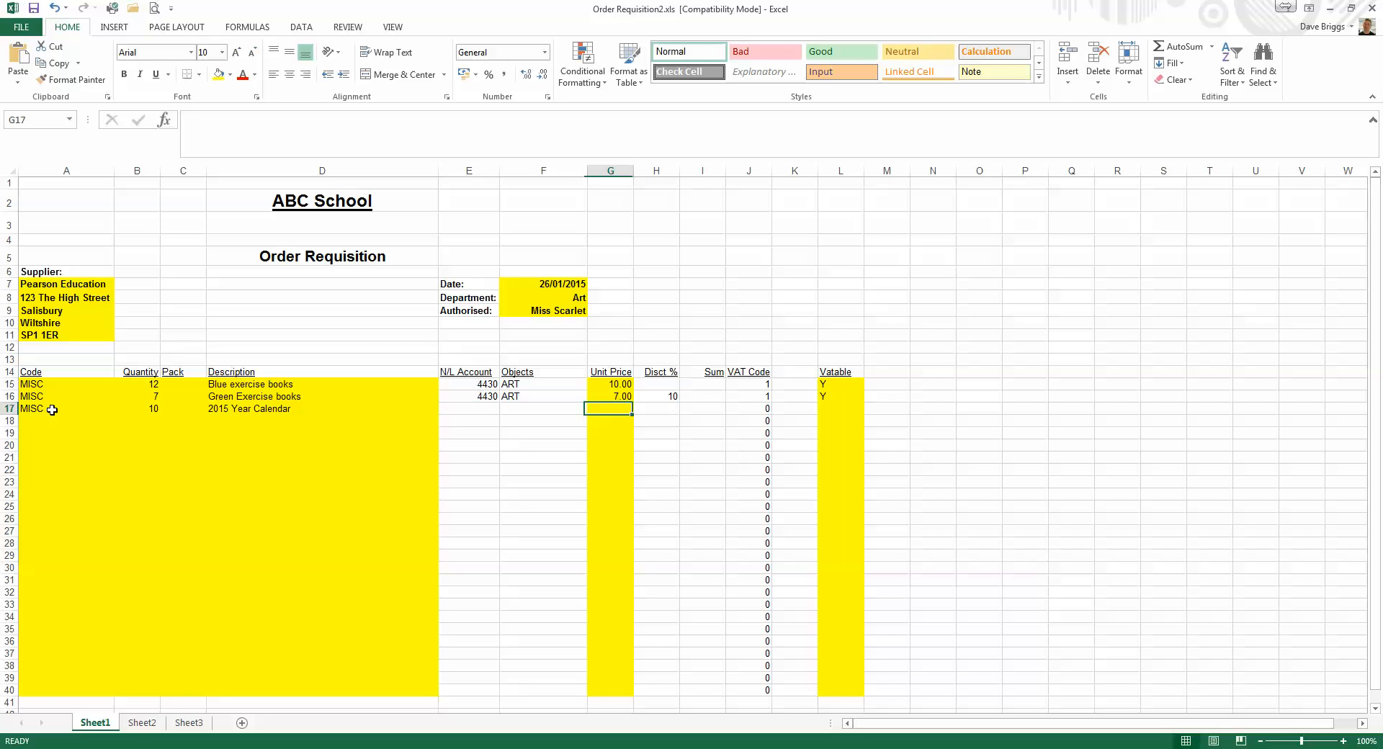
{"action": "key", "text": "Left"}
{"action": "type", "text": "4.50"}
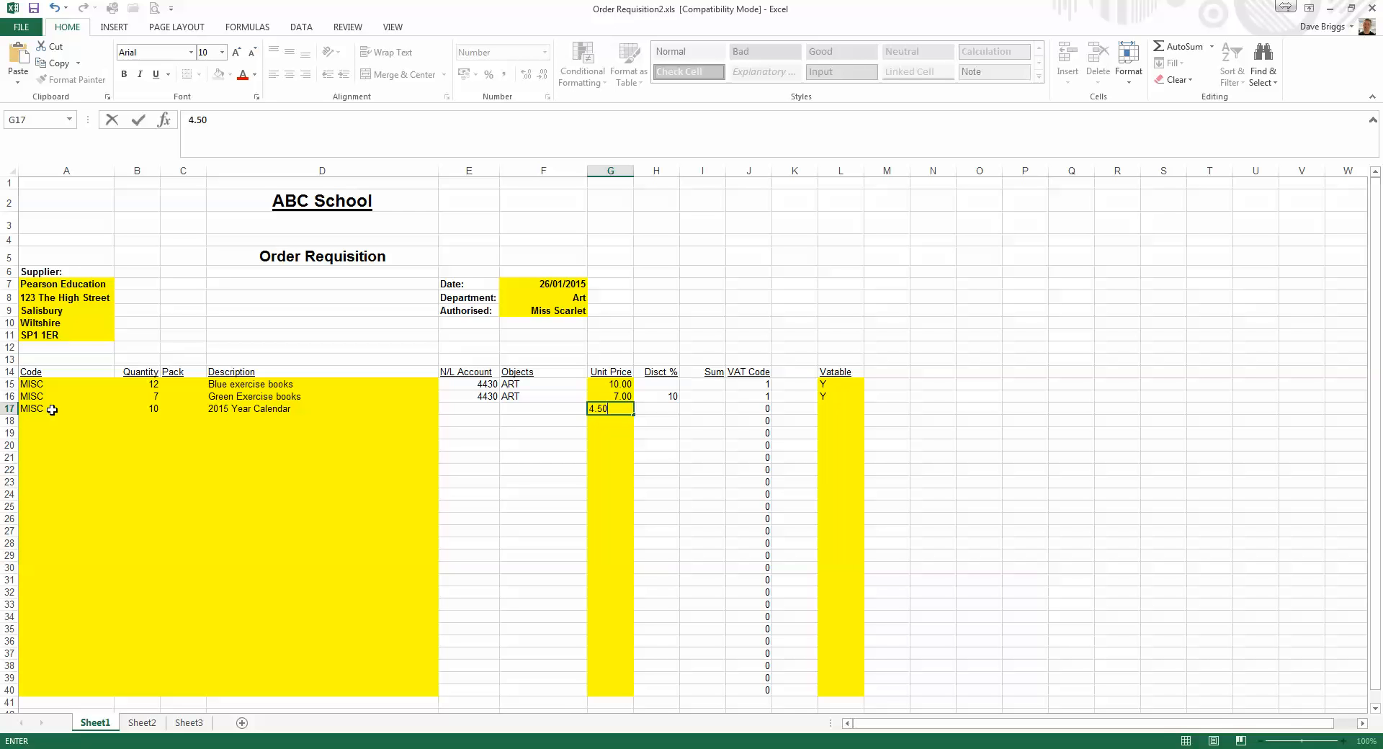
{"action": "key", "text": "Right"}
Step: Mark the calendar line as vatable with Y and check the VAT code formula in J17
{"action": "left_click", "coordinate": [854, 408]}
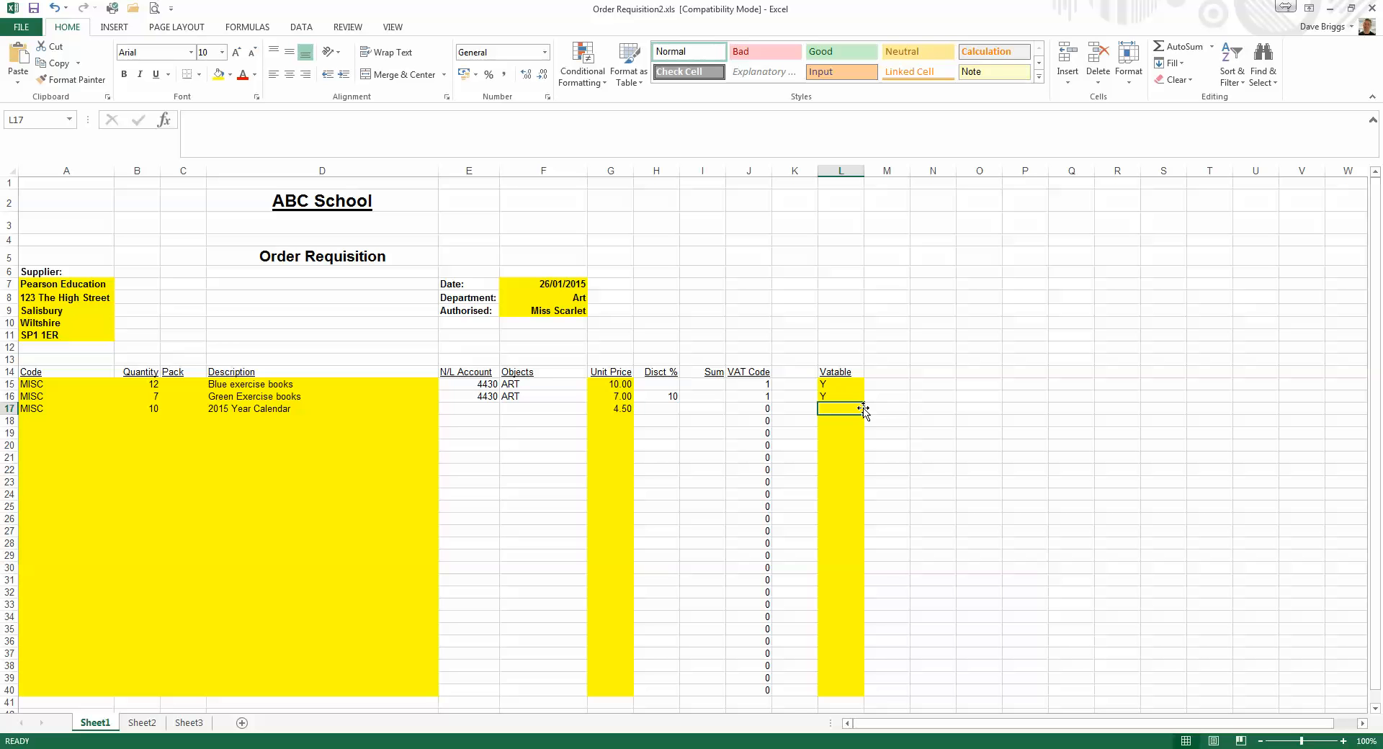
{"action": "type", "text": "Y"}
{"action": "key", "text": "Return"}
{"action": "key", "text": "Up"}
{"action": "left_click", "coordinate": [752, 409]}
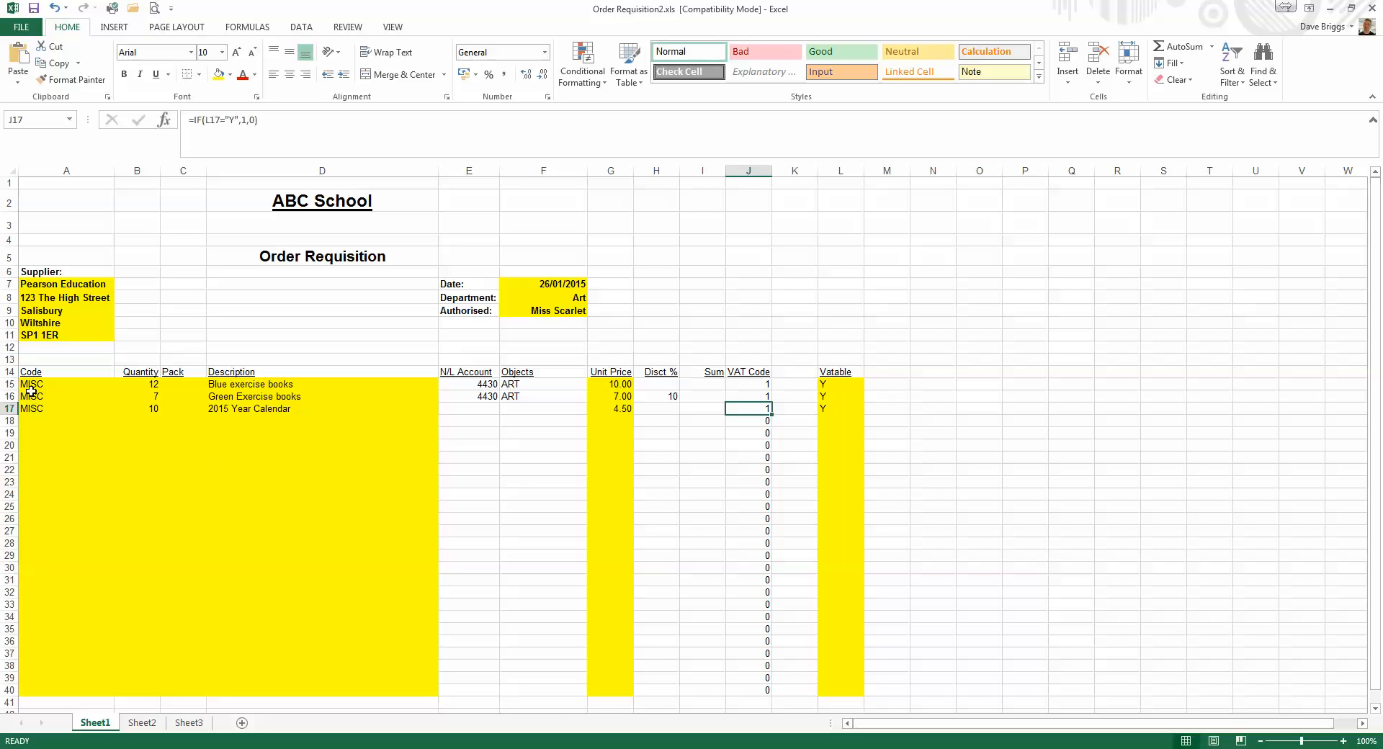
Step: Copy the three order lines from Code to VAT Code (A15:J17)
{"action": "left_click_drag", "start_coordinate": [39, 386], "coordinate": [757, 410]}
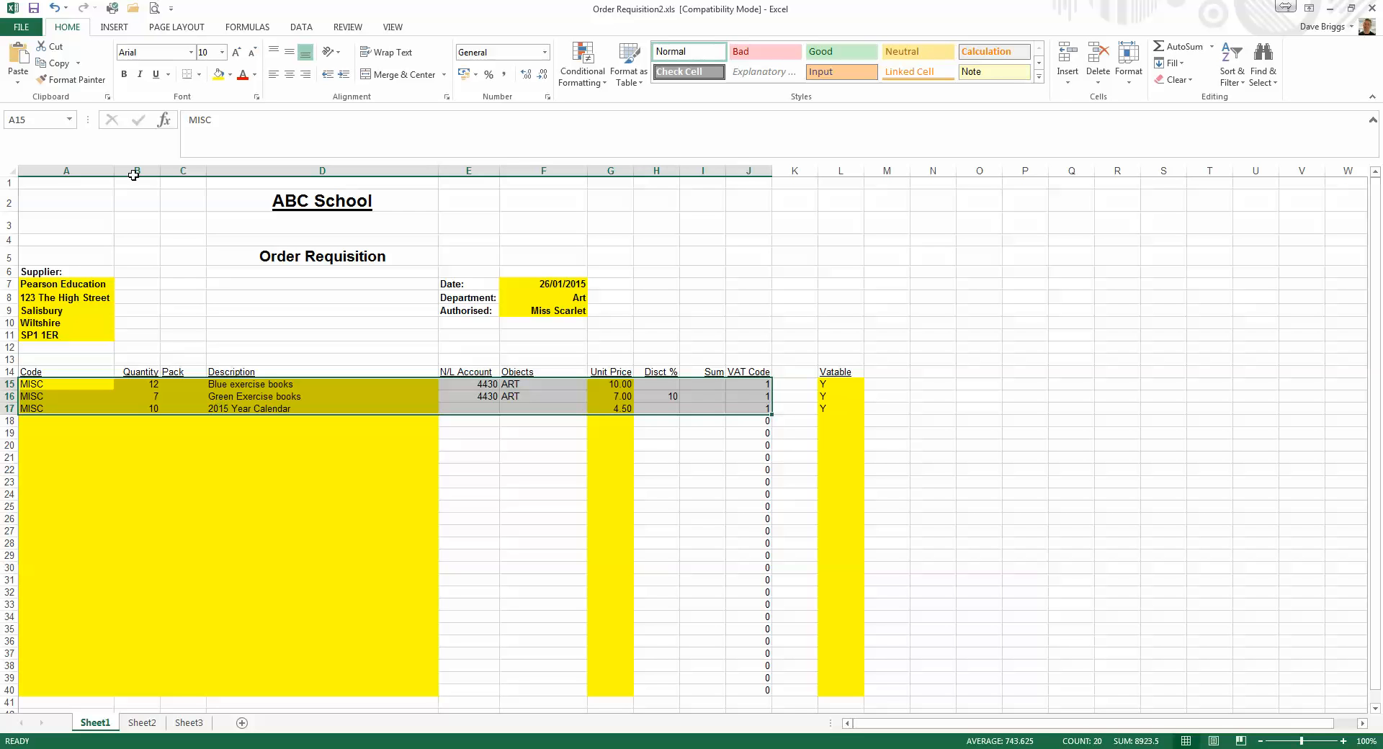
{"action": "left_click", "coordinate": [59, 64]}
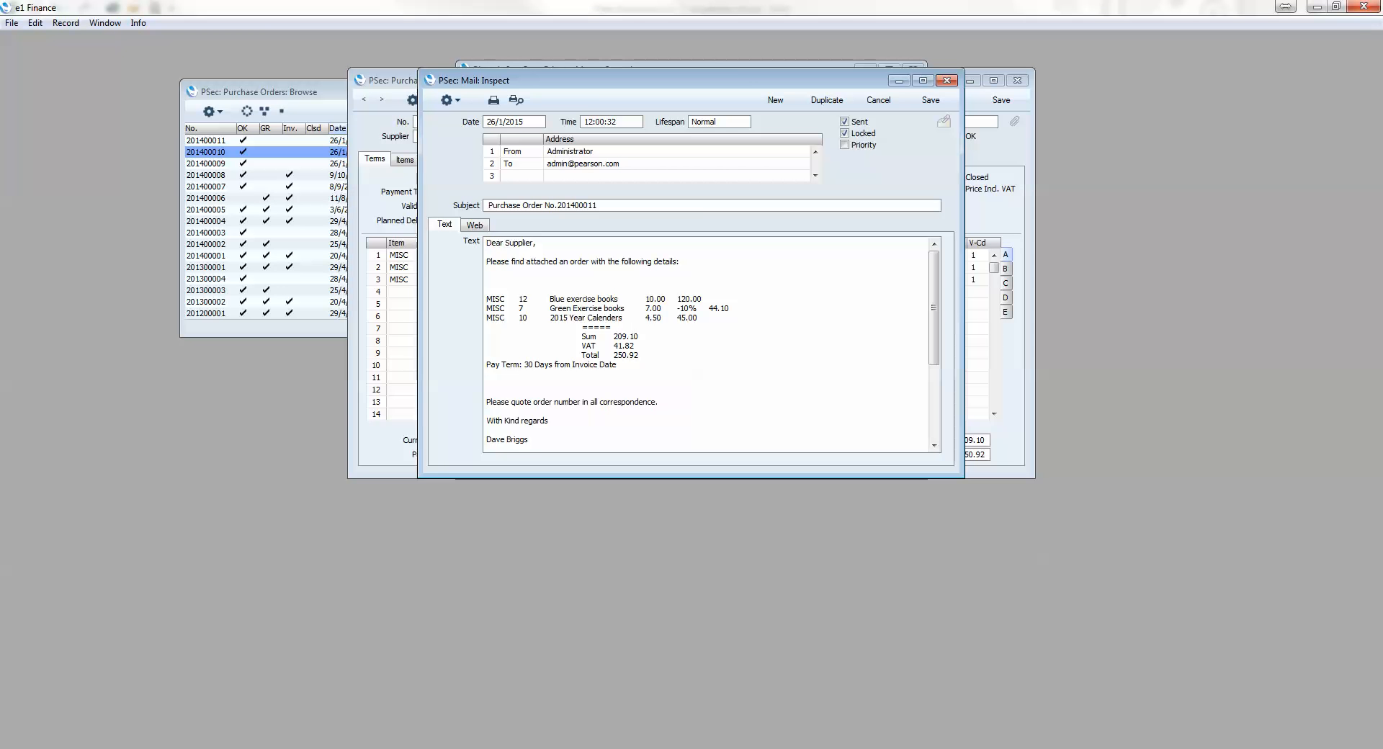
Step: Switch to e1 Finance, close the open mail and order records, and start a new purchase order
{"action": "key", "text": "Escape"}
{"action": "key", "text": "Escape"}
{"action": "key", "text": "Escape"}
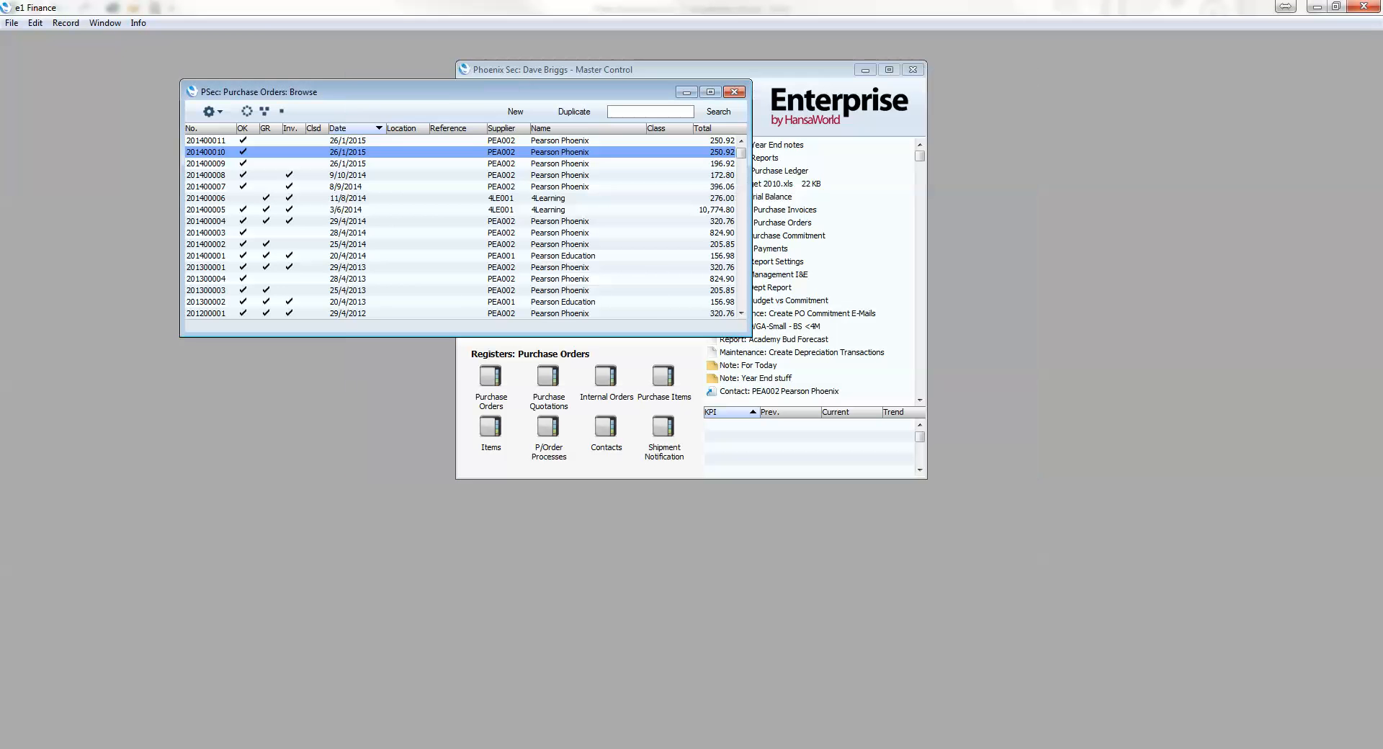
{"action": "left_click", "coordinate": [498, 379]}
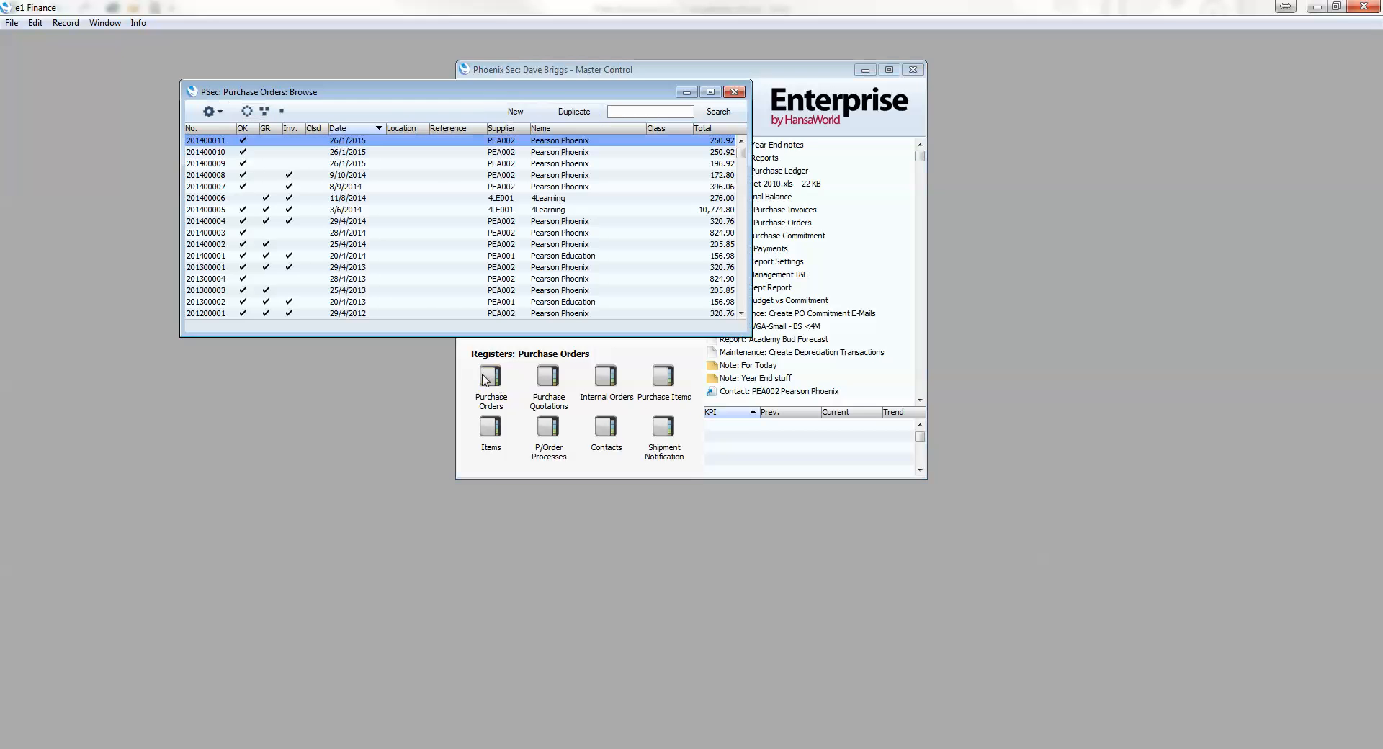
{"action": "left_click", "coordinate": [514, 114]}
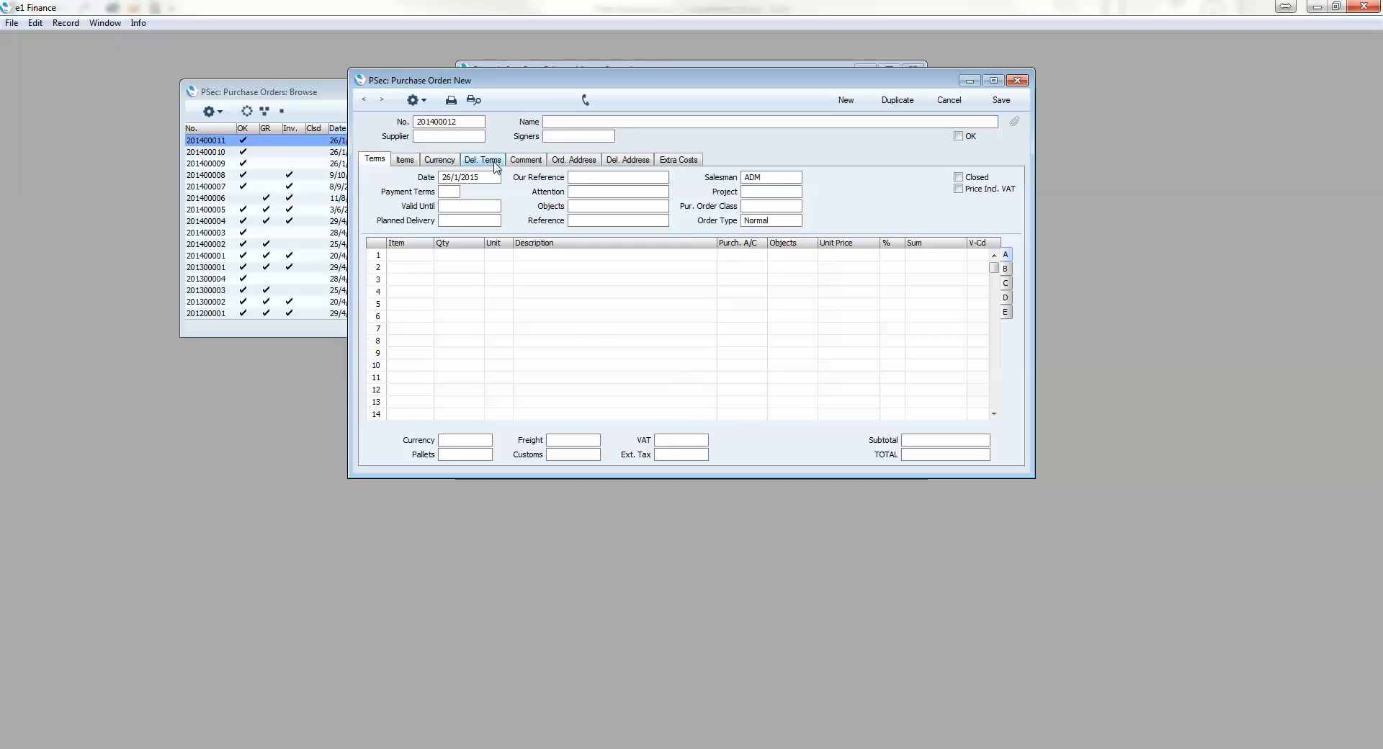
Step: Search the suppliers for "pears" and assign Pearson Phoenix to the new purchase order
{"action": "key", "text": "ctrl+Return"}
{"action": "type", "text": "pears"}
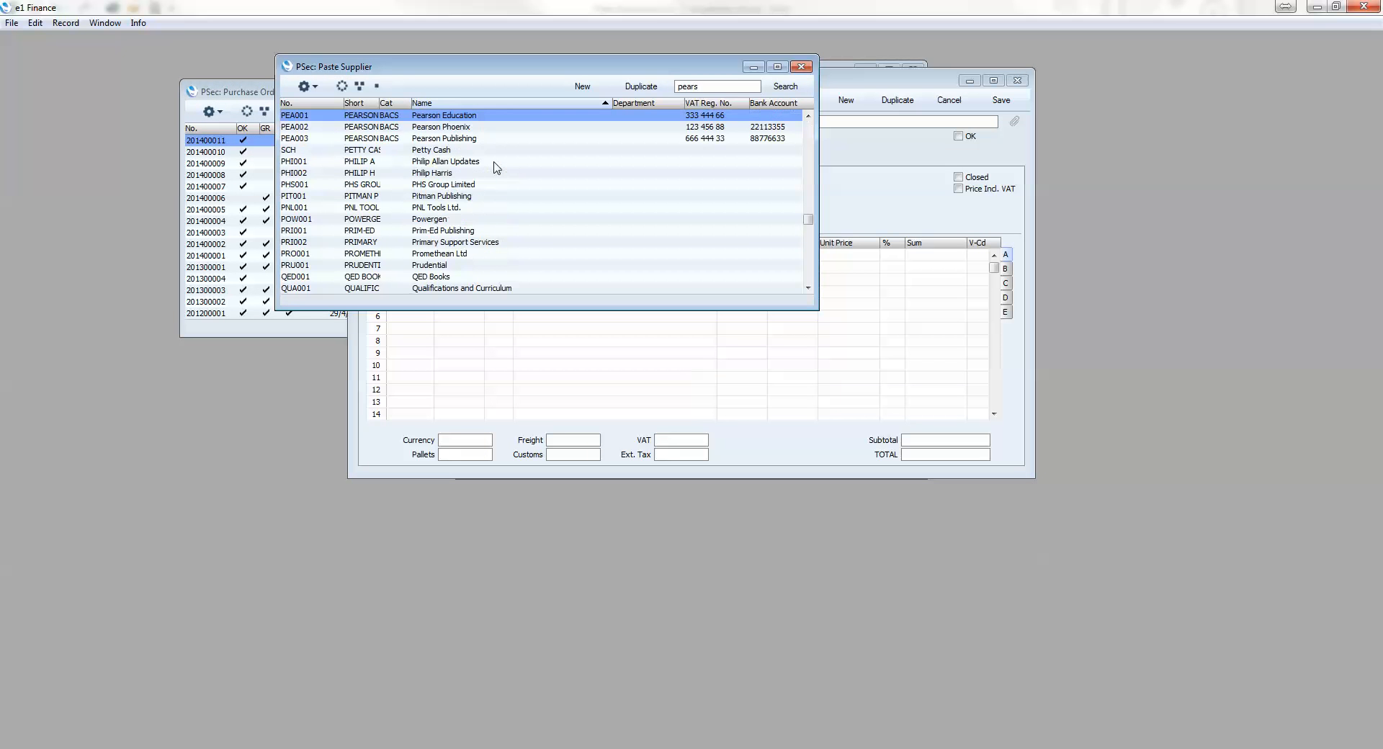
{"action": "key", "text": "Down"}
{"action": "key", "text": "Return"}
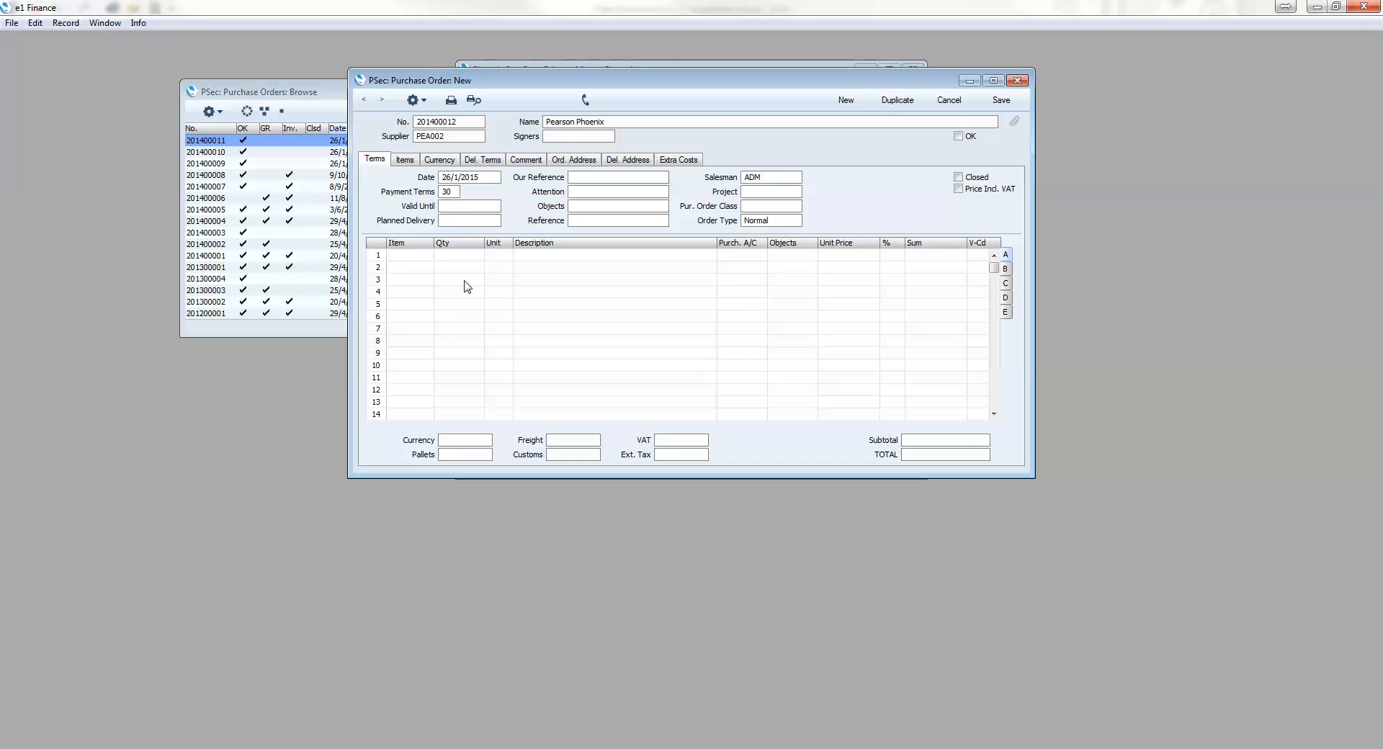
Step: Paste the copied order lines into the purchase order's item rows and review the calendar line
{"action": "left_click", "coordinate": [33, 24]}
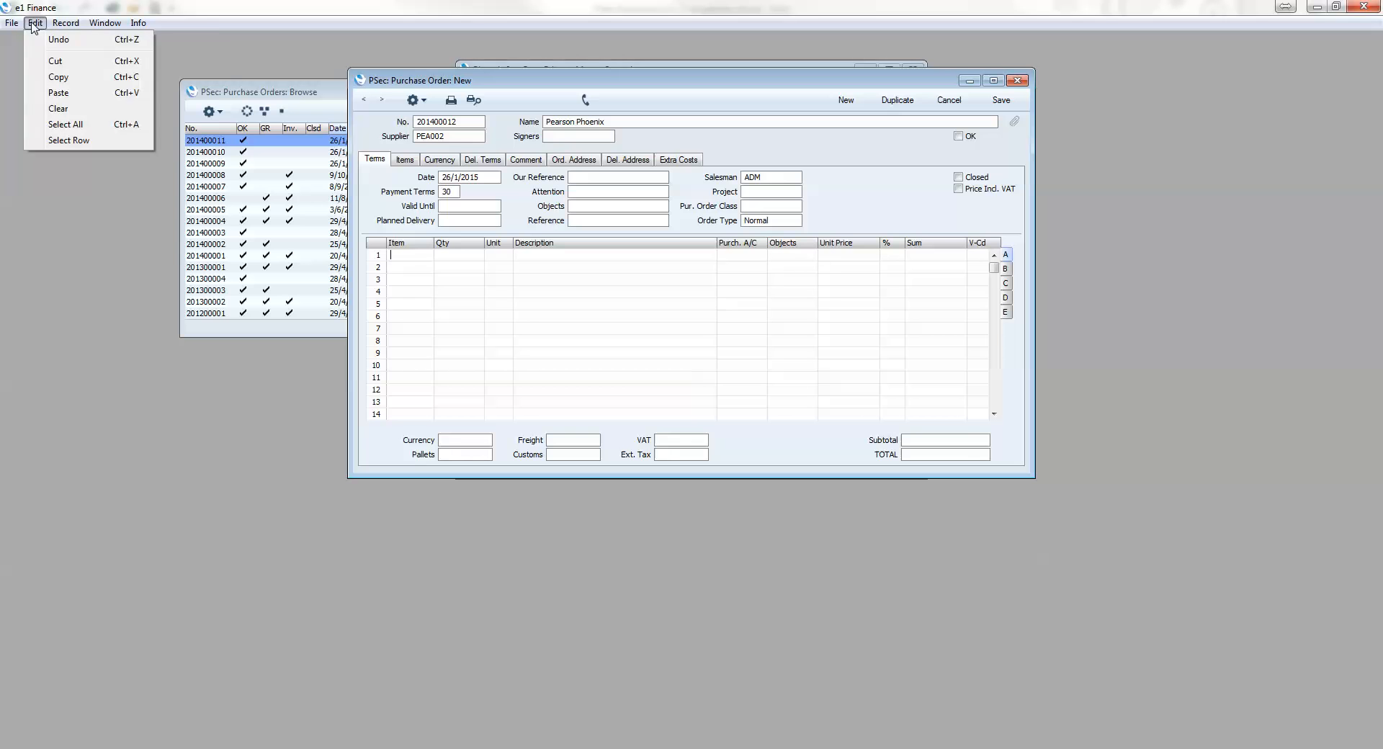
{"action": "left_click", "coordinate": [50, 93]}
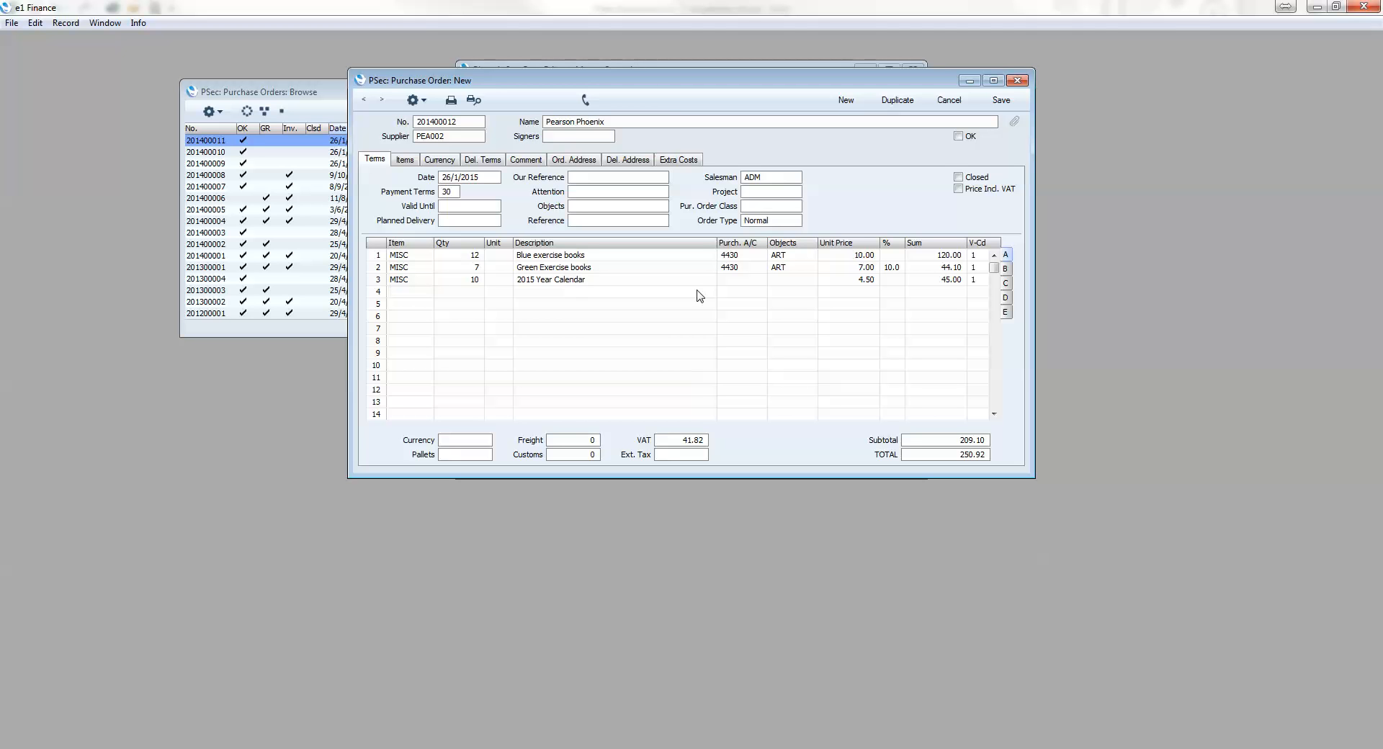
{"action": "left_click", "coordinate": [602, 281]}
{"action": "left_click", "coordinate": [471, 281]}
Step: Enter purchase account 4430 and object ART for the 2015 Year Calendar line
{"action": "left_click", "coordinate": [756, 282]}
{"action": "type", "text": "4430"}
{"action": "key", "text": "Tab"}
{"action": "type", "text": "ART"}
{"action": "key", "text": "Return"}
Step: Mark the purchase order as OK and save it
{"action": "left_click", "coordinate": [958, 136]}
{"action": "left_click", "coordinate": [1001, 100]}
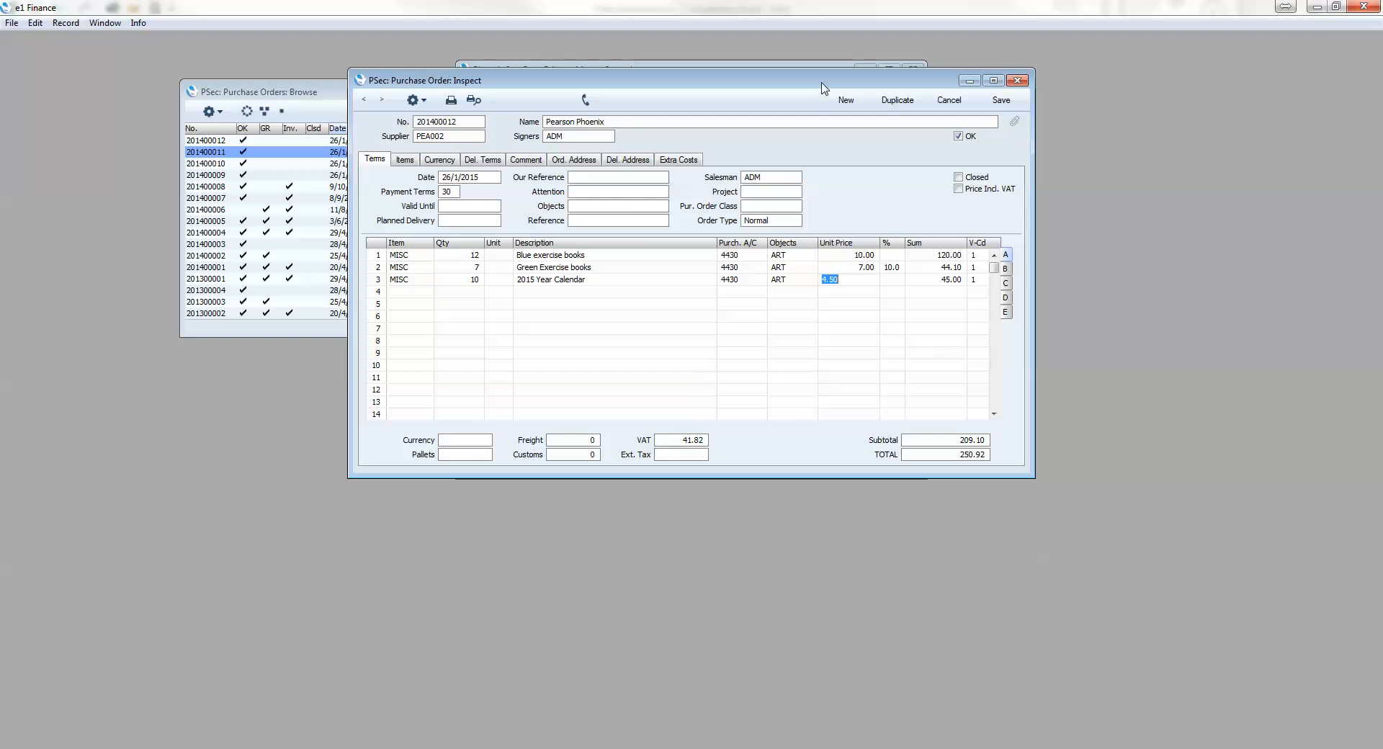
Step: Create an e-mail from the purchase order and check its recipient and subject
{"action": "left_click", "coordinate": [417, 100]}
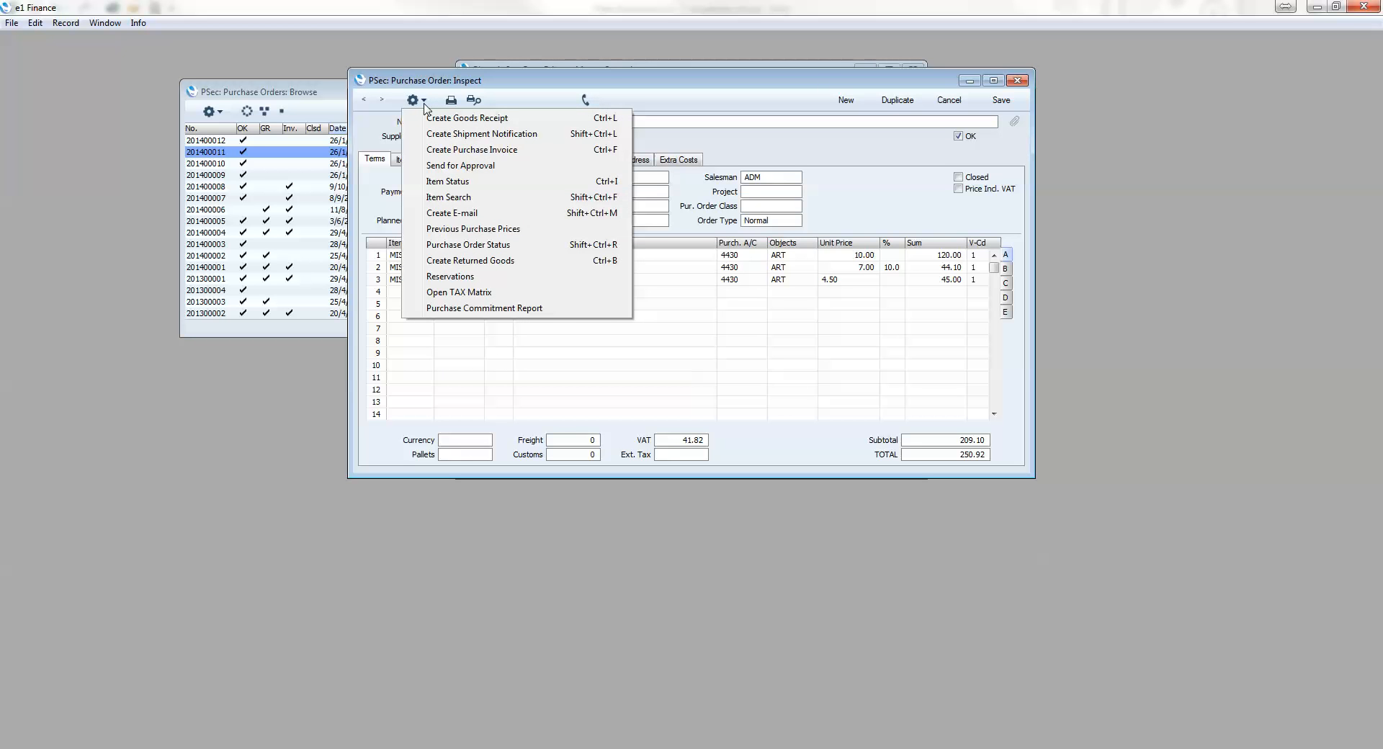
{"action": "left_click", "coordinate": [465, 213]}
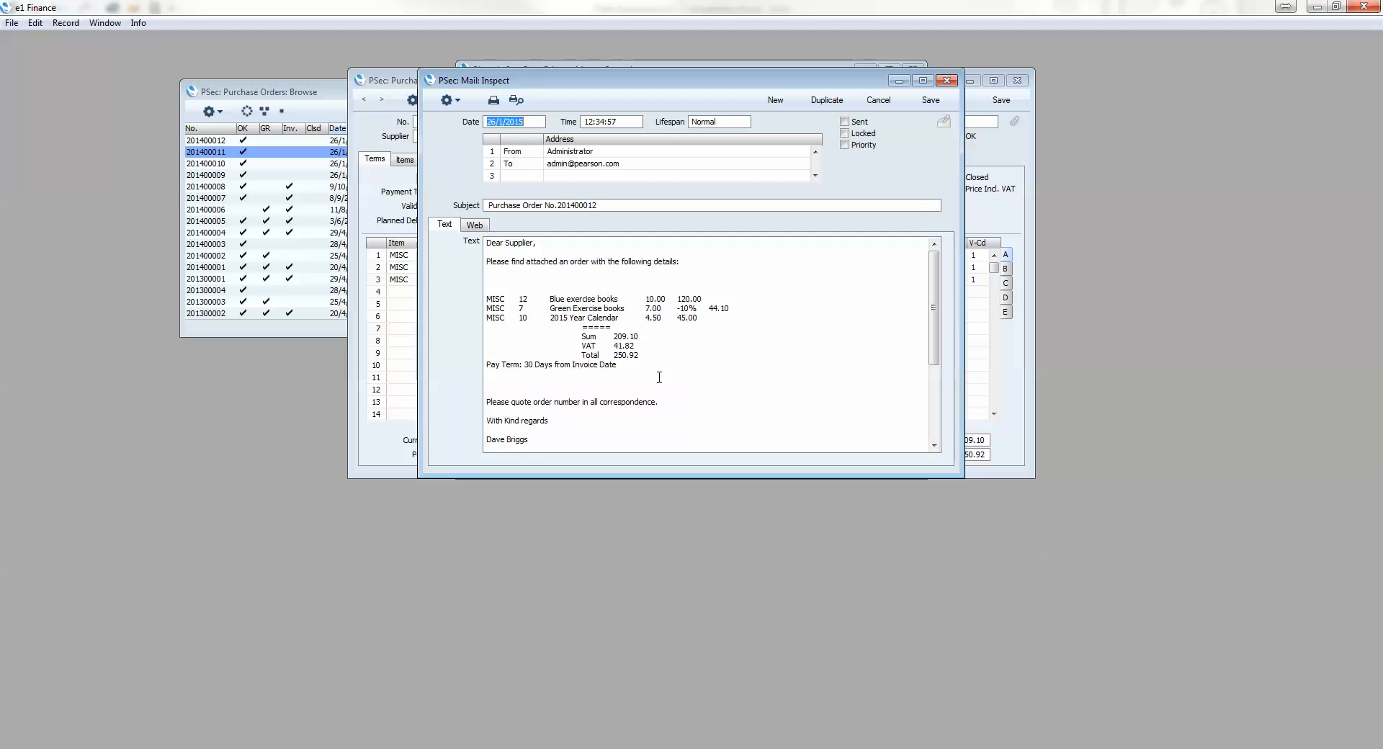
{"action": "left_click", "coordinate": [618, 164]}
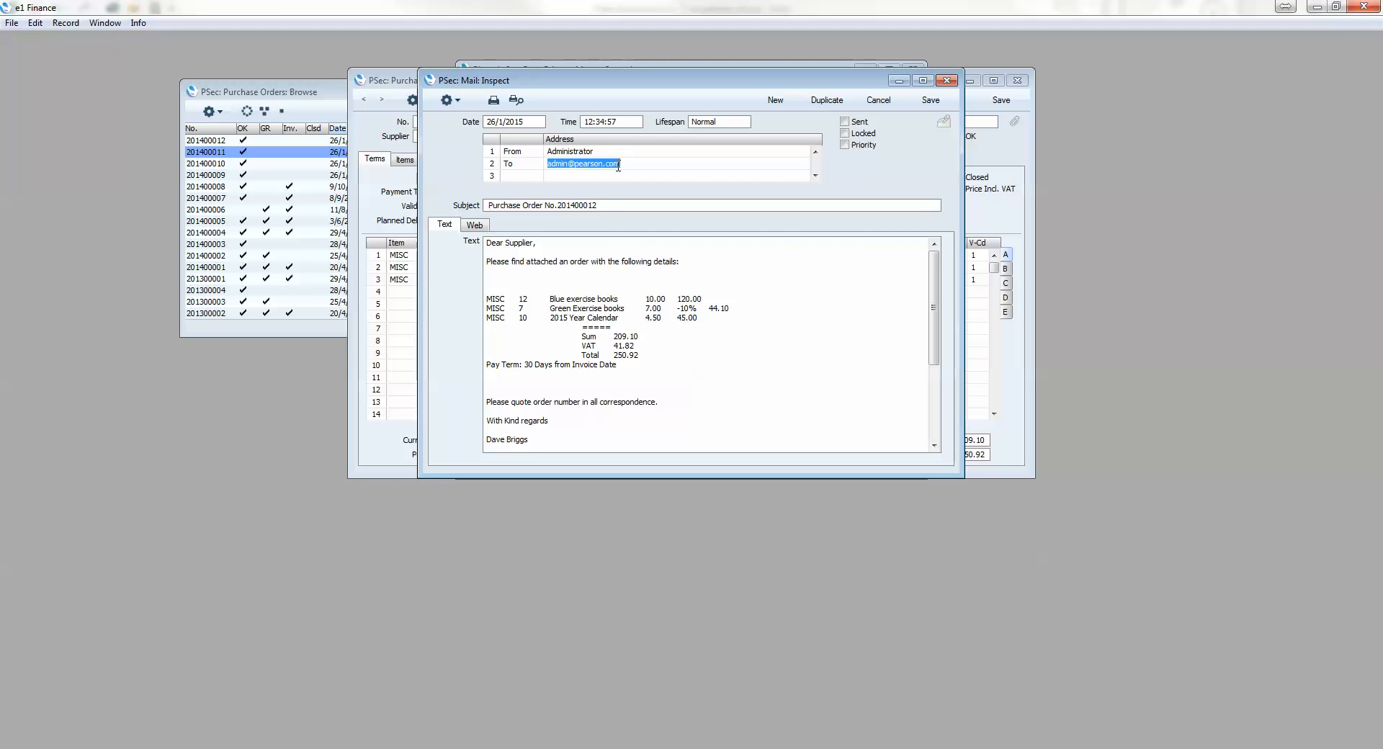
{"action": "left_click", "coordinate": [613, 205]}
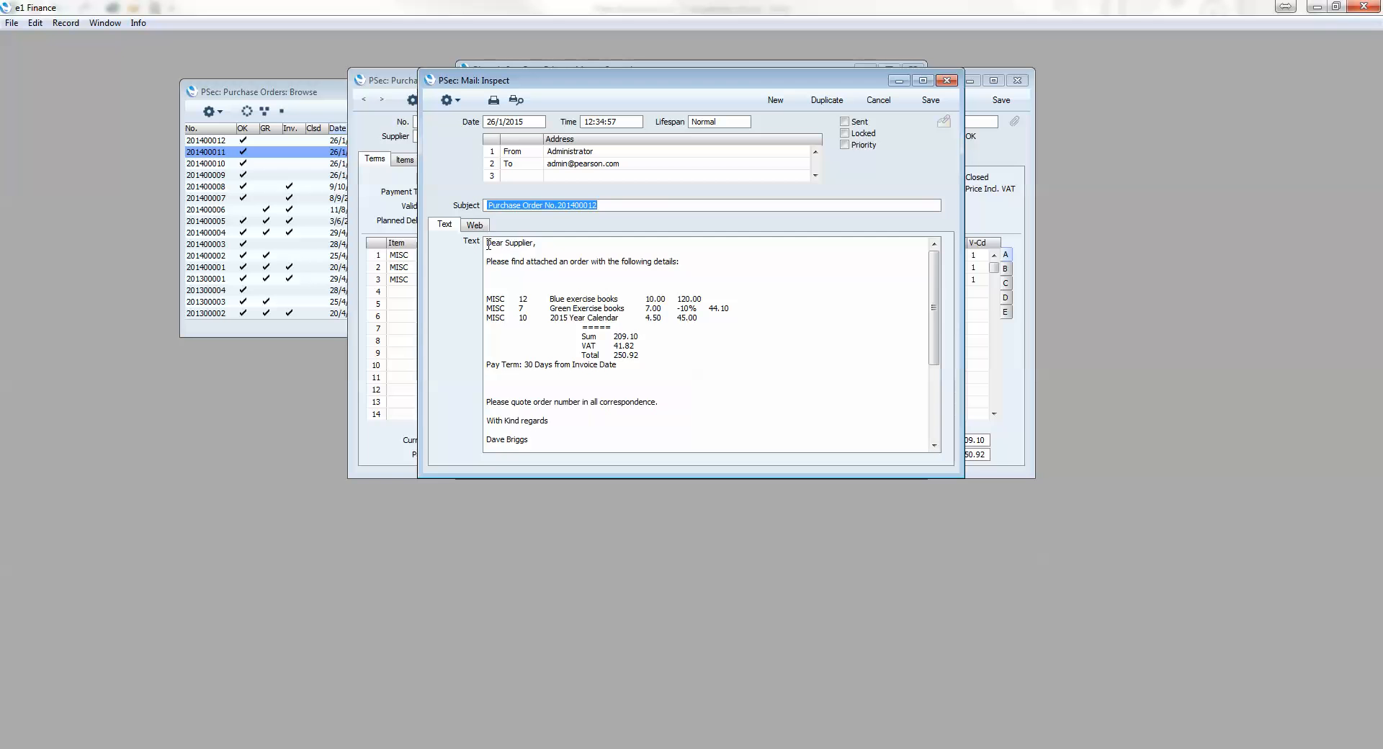
Step: Review the e-mail's body text from the greeting and order details through to the closing signature
{"action": "left_click_drag", "start_coordinate": [488, 245], "coordinate": [754, 265]}
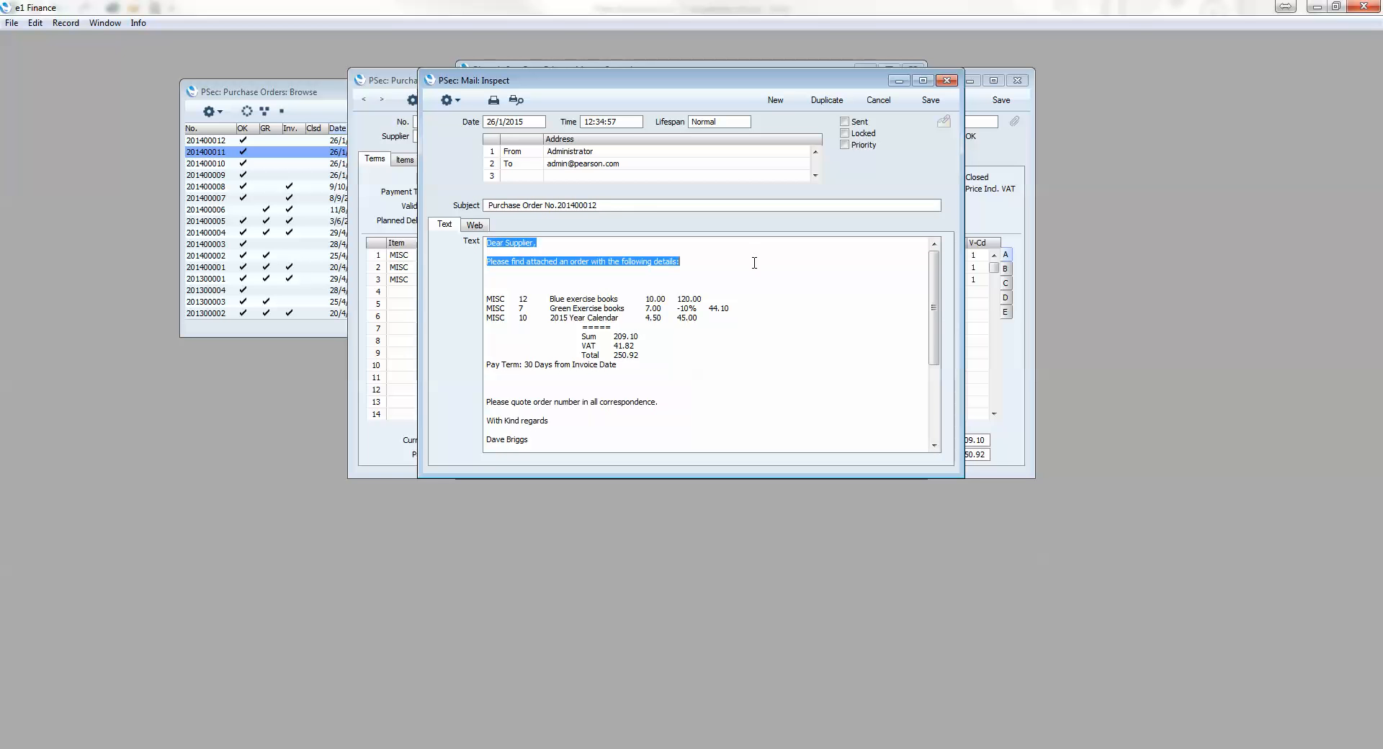
{"action": "scroll", "coordinate": [778, 350], "scroll_direction": "down", "scroll_amount": 5}
{"action": "scroll", "coordinate": [778, 352], "scroll_direction": "up", "scroll_amount": 1}
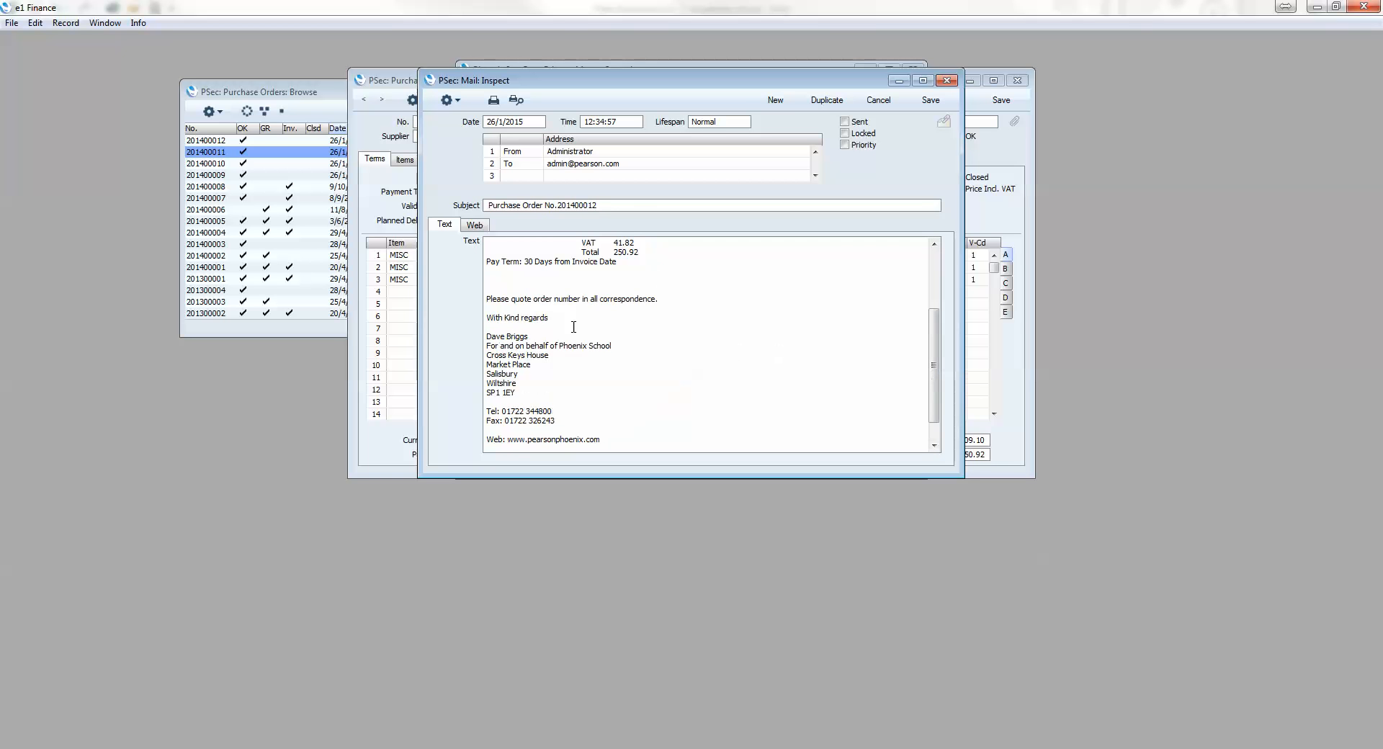
{"action": "left_click_drag", "start_coordinate": [487, 318], "coordinate": [658, 454]}
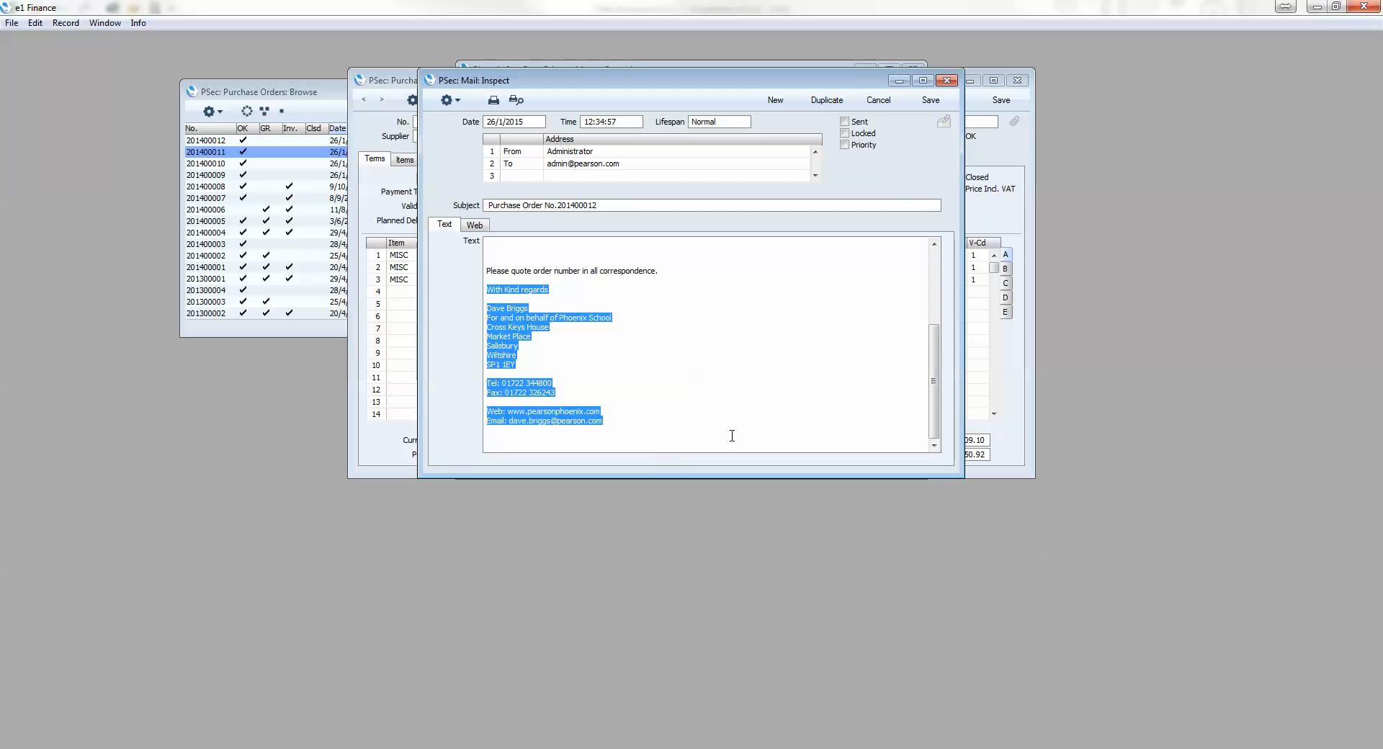
Step: Open the purchase order PDF attached to the e-mail, check its header and item lines, and close it with the attachments list
{"action": "left_click", "coordinate": [944, 127]}
{"action": "double_click", "coordinate": [819, 166]}
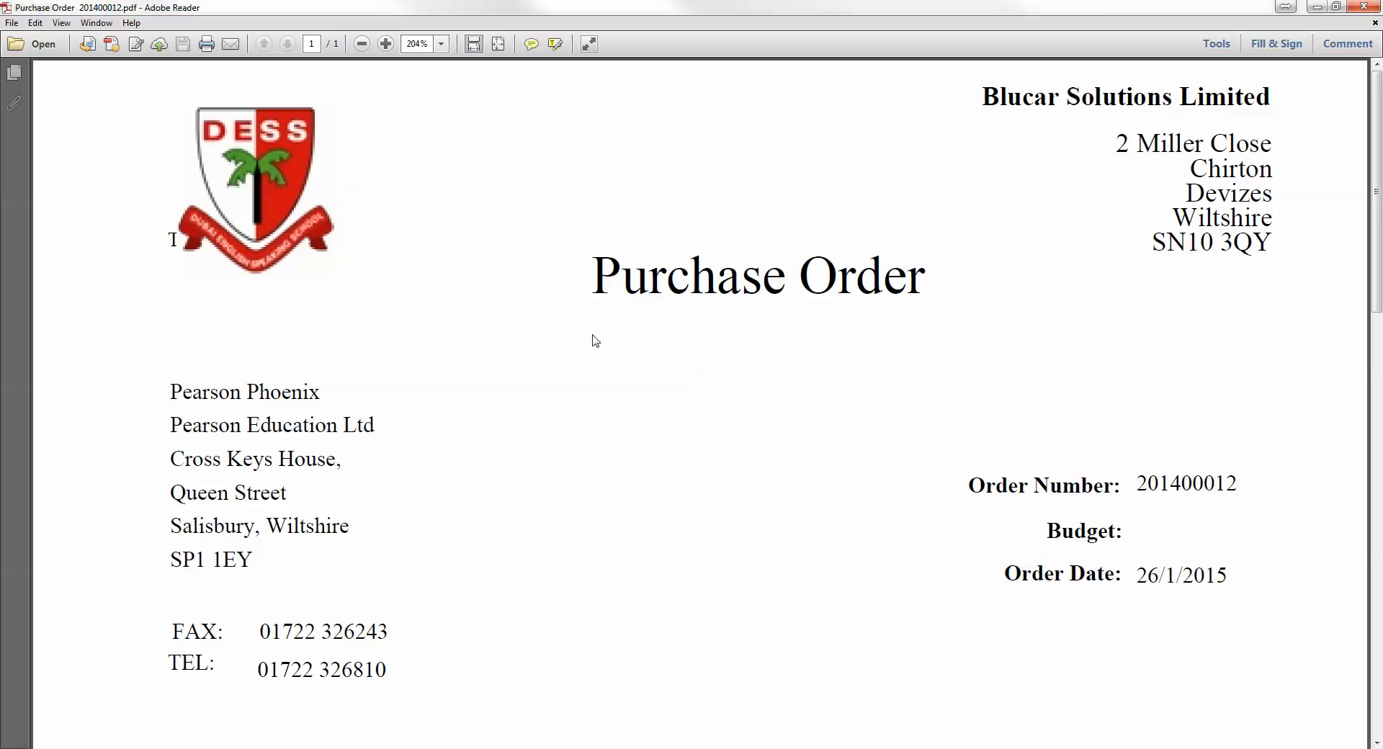
{"action": "scroll", "coordinate": [594, 340], "scroll_direction": "down", "scroll_amount": 2}
{"action": "scroll", "coordinate": [594, 340], "scroll_direction": "down", "scroll_amount": 3}
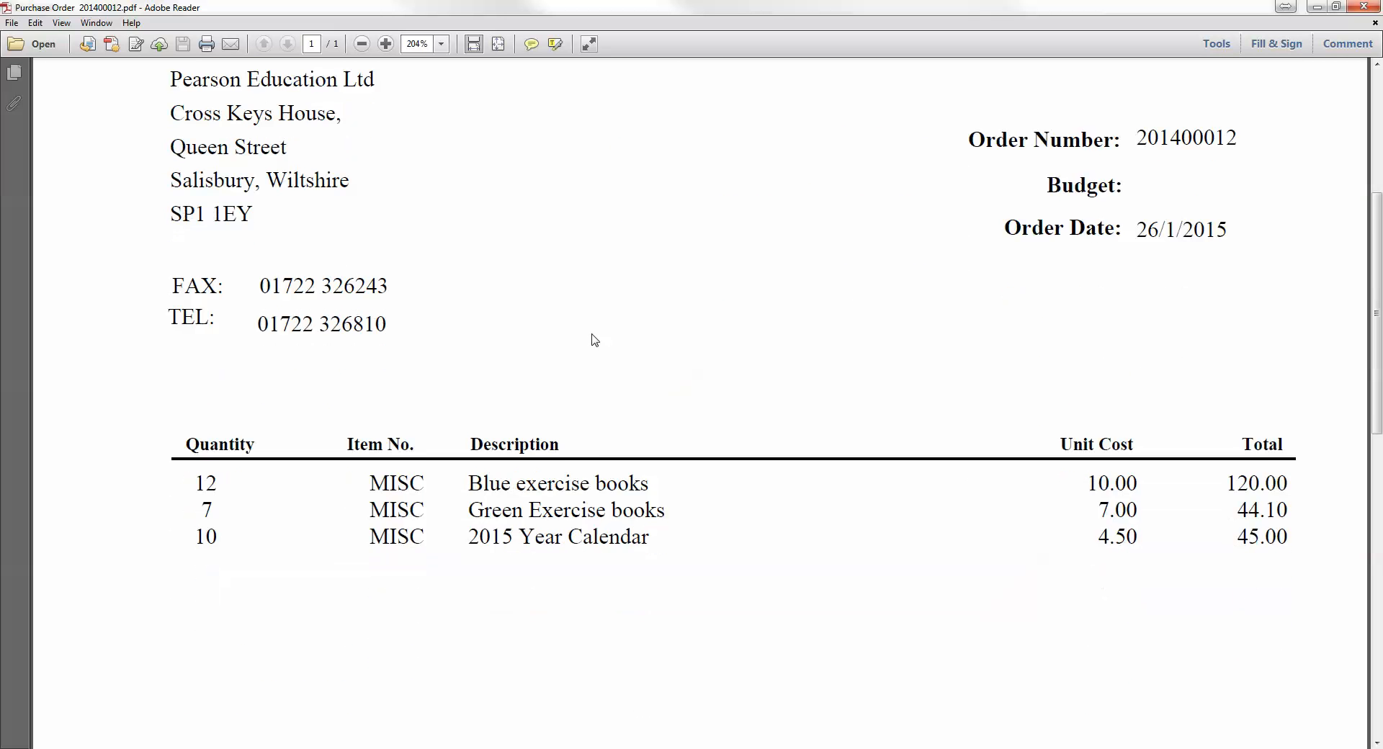
{"action": "scroll", "coordinate": [586, 336], "scroll_direction": "up", "scroll_amount": 5}
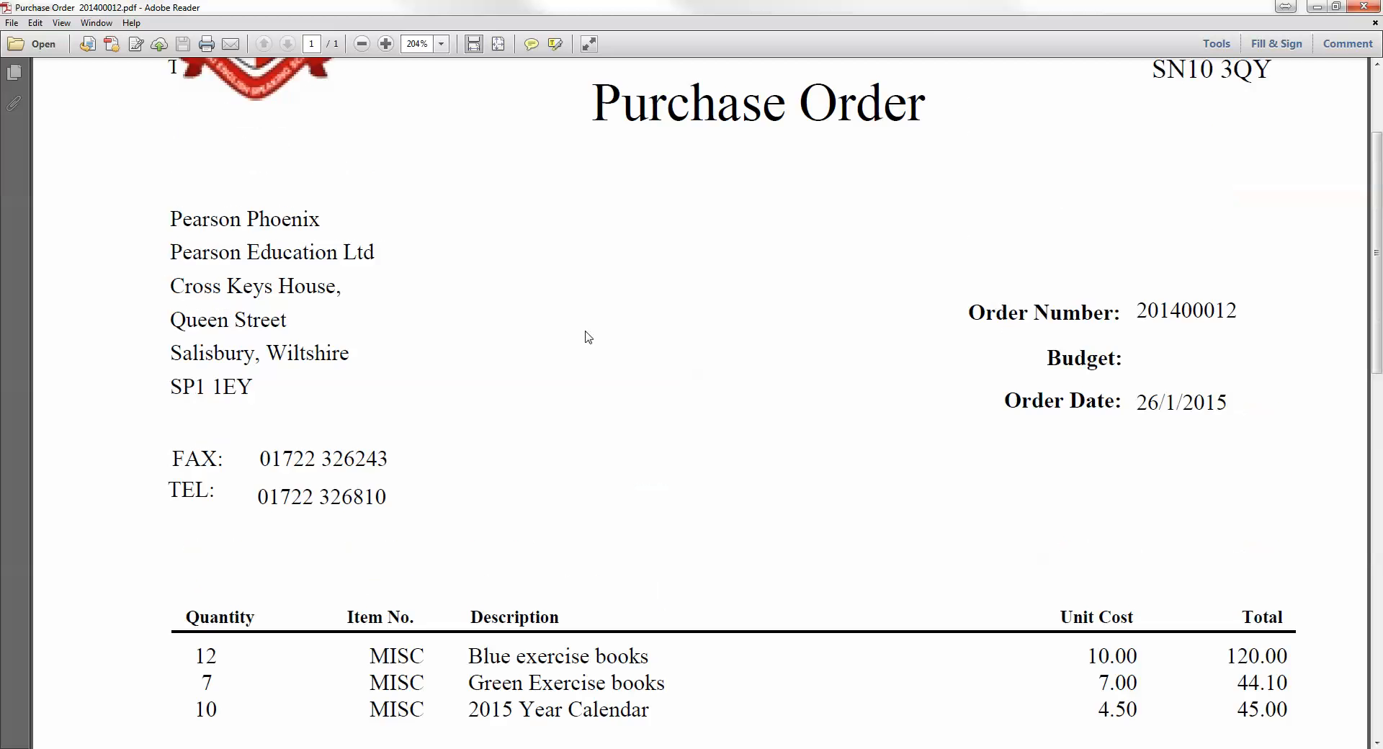
{"action": "left_click", "coordinate": [1359, 9]}
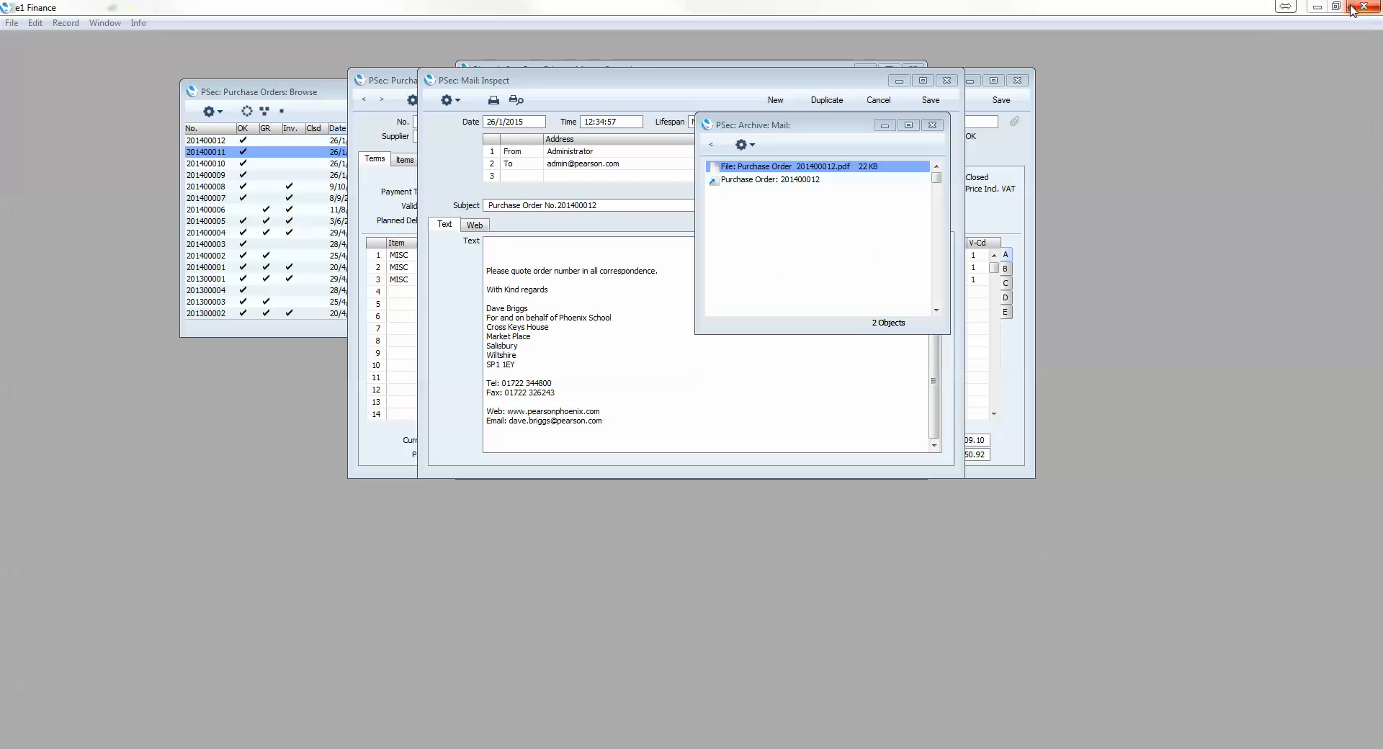
{"action": "left_click", "coordinate": [932, 125]}
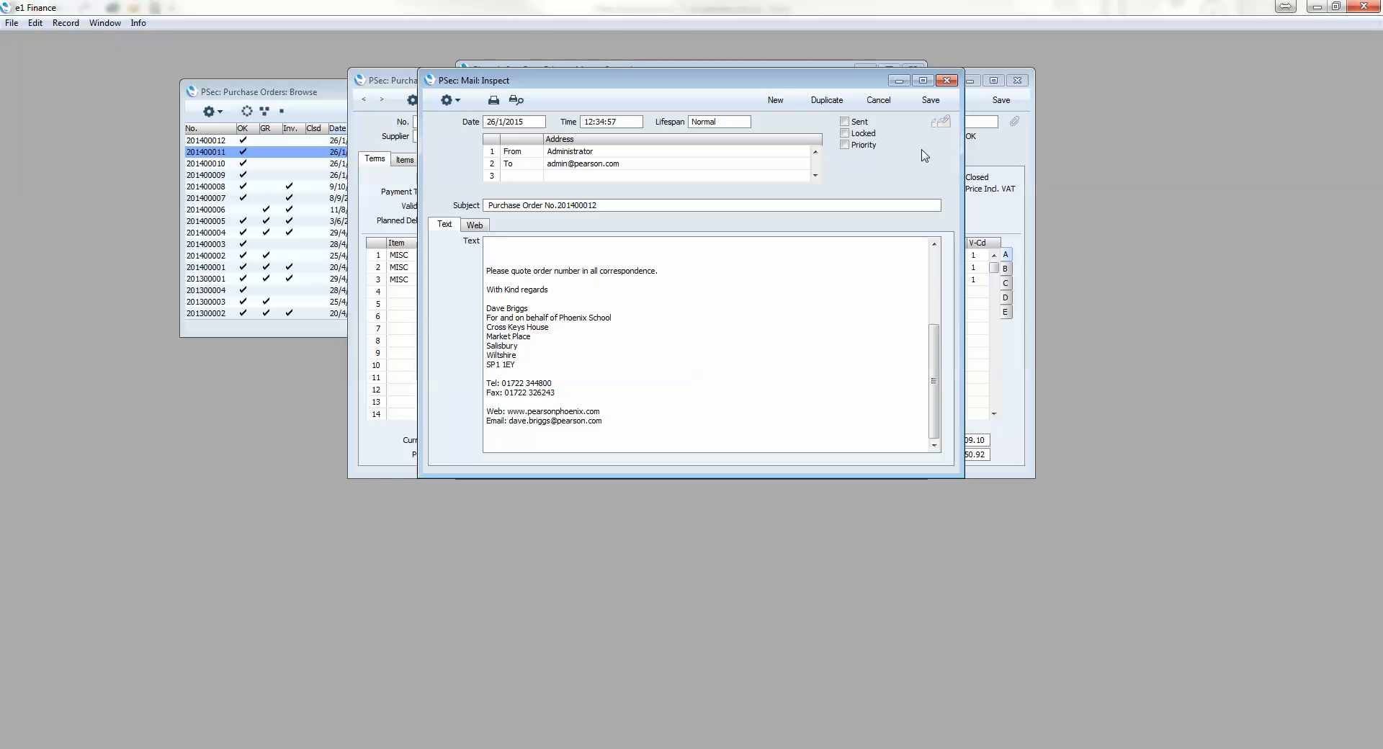
Step: Mark the e-mail as Sent and Locked and save it to send the purchase order
{"action": "left_click", "coordinate": [844, 122]}
{"action": "left_click", "coordinate": [844, 133]}
{"action": "left_click", "coordinate": [931, 100]}
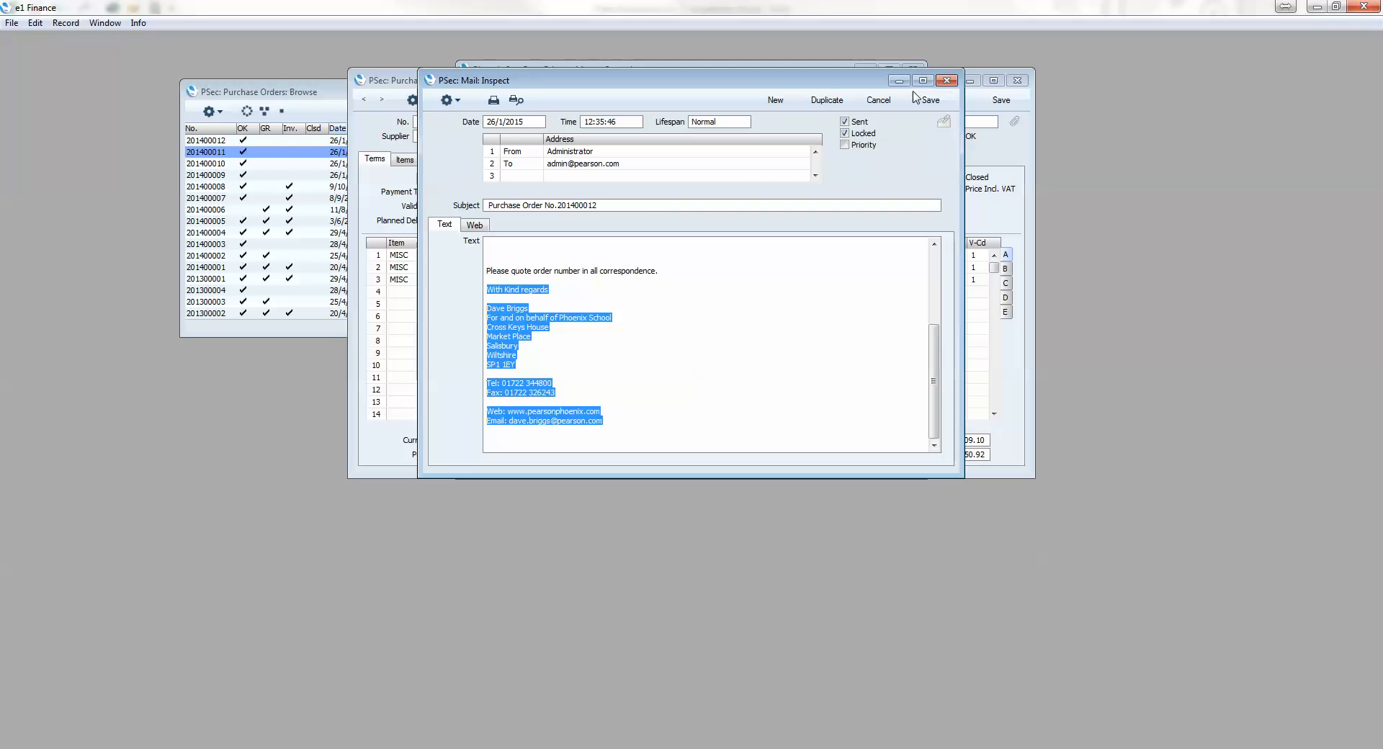
{"action": "left_click", "coordinate": [1233, 748]}
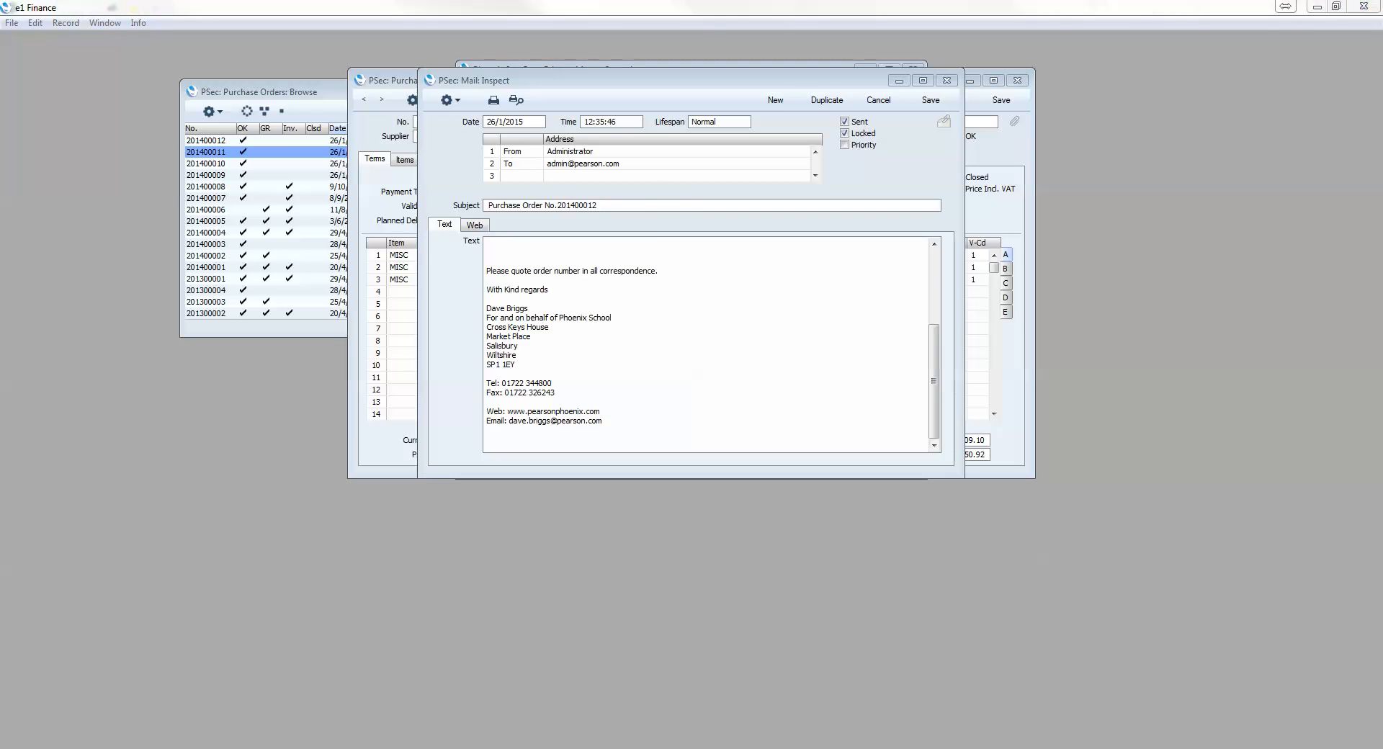